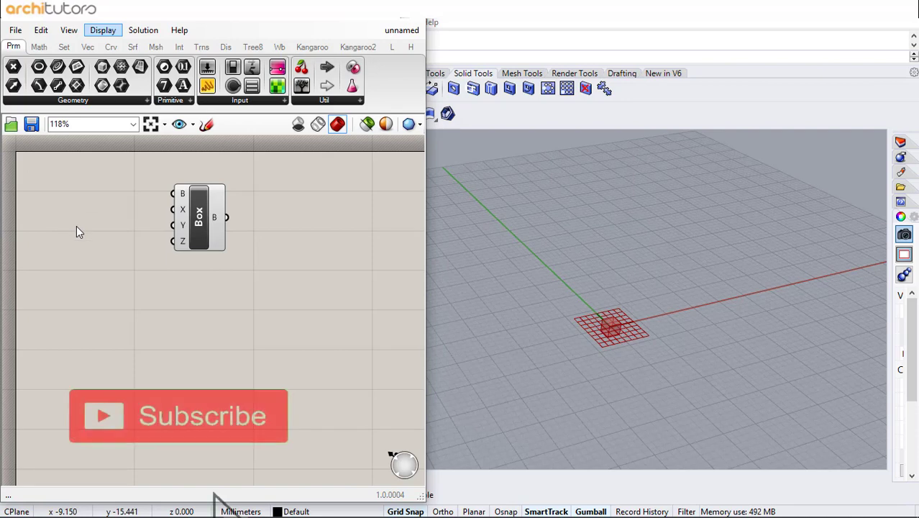
Add a number slider of 25 and connect it to the Box component's X and Y inputs
double_click(85, 227)
text(25)
key(Return)
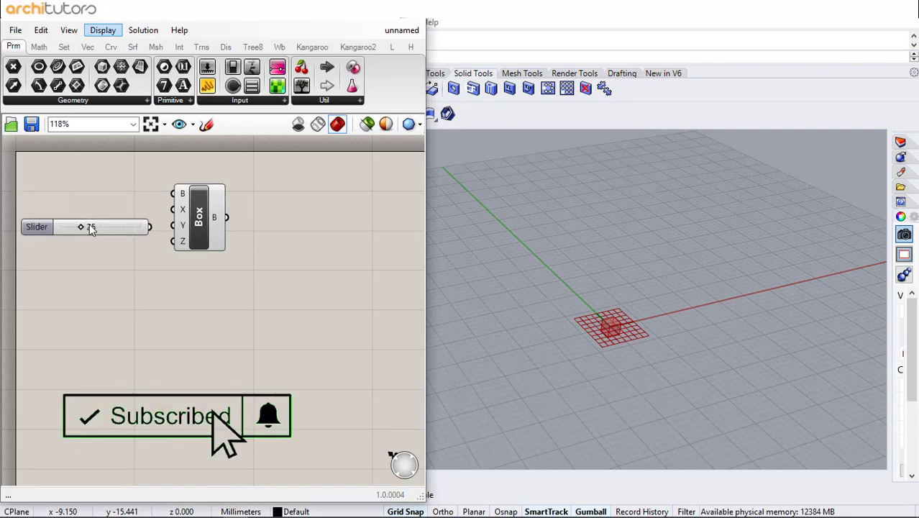
drag(149, 227, 218, 220)
click(398, 315)
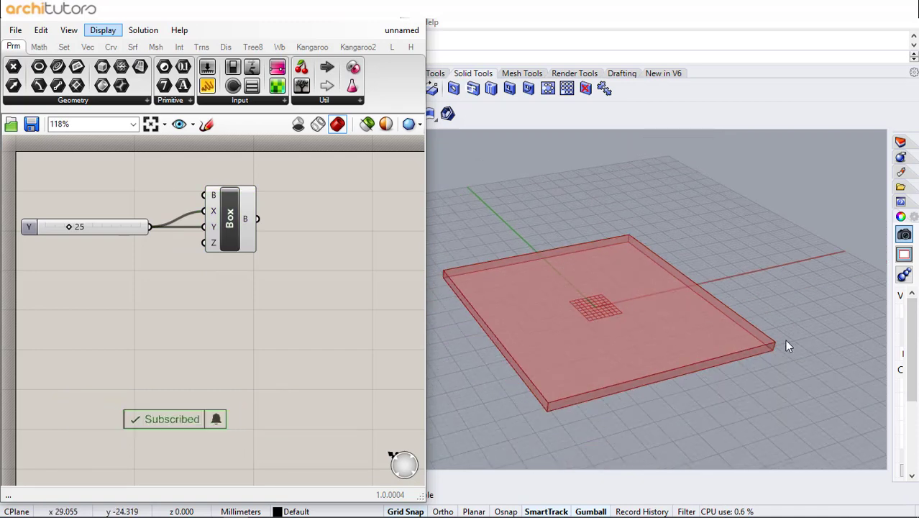
shift+right_drag(637, 322, 661, 326)
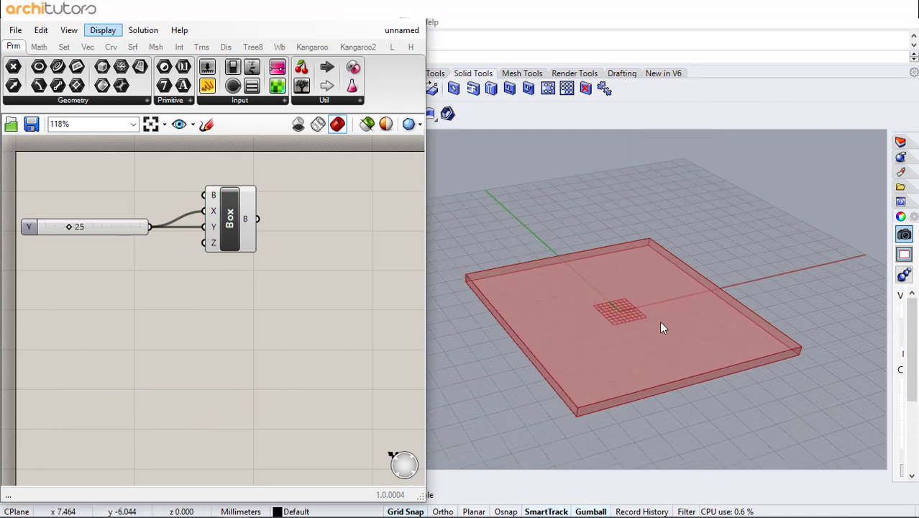
Add a number slider of 30, connect it to the Box component's Z input and raise its value to 58
double_click(100, 268)
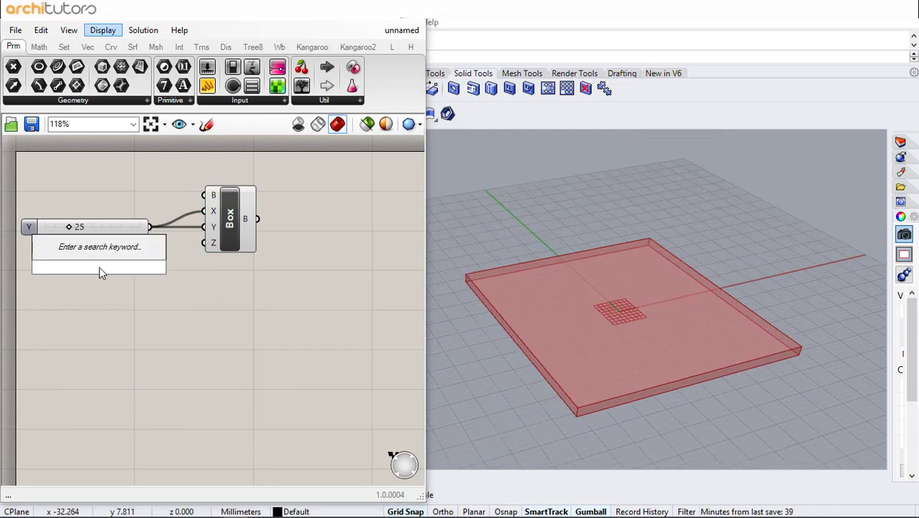
text(30)
key(Return)
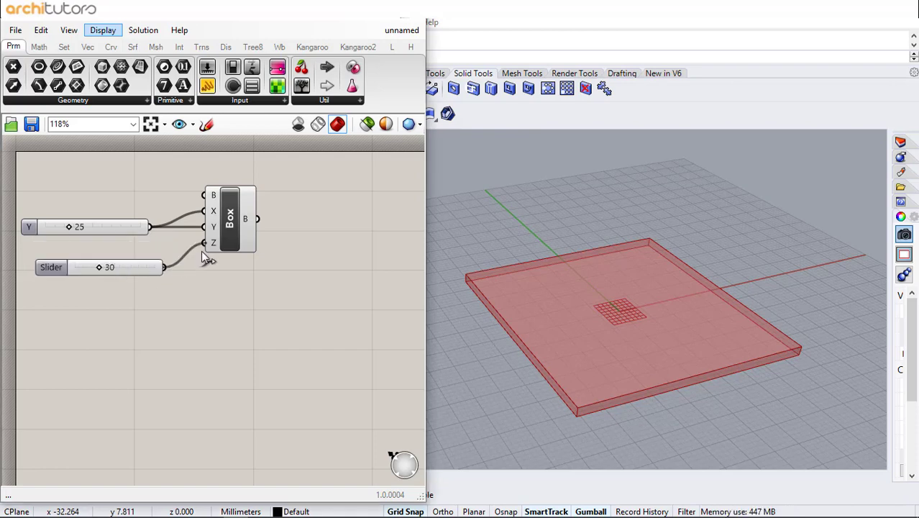
drag(206, 257, 205, 245)
drag(88, 269, 112, 268)
scroll(554, 276, down, 5)
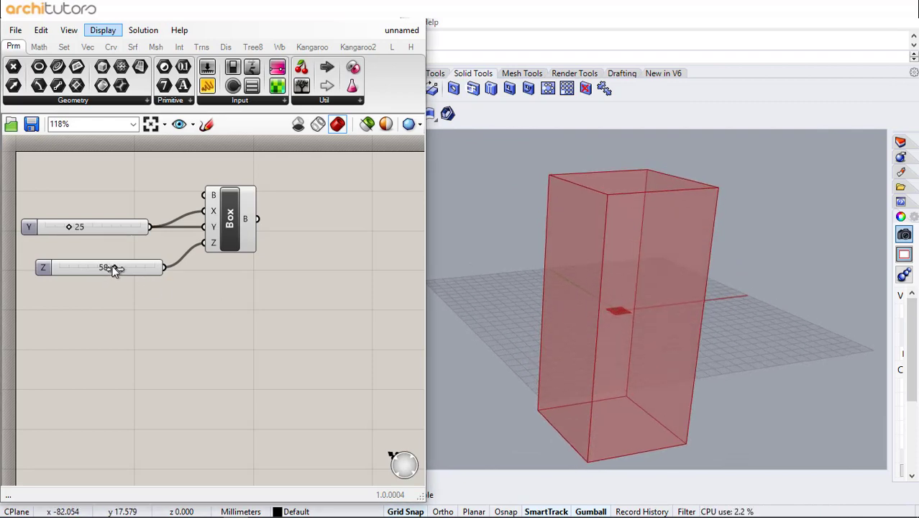
Add a Deconstruct Brep component beside Box and feed it the Box output
right_drag(266, 266, 205, 266)
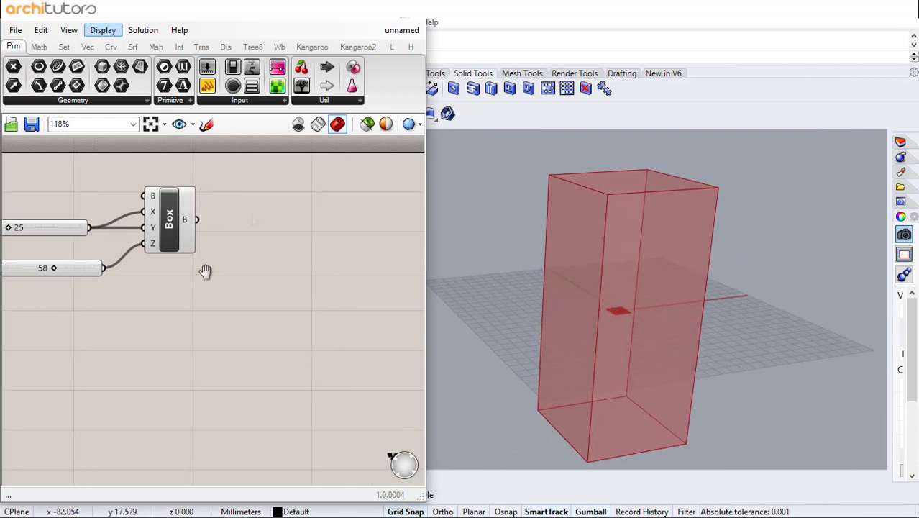
double_click(243, 225)
text(dec)
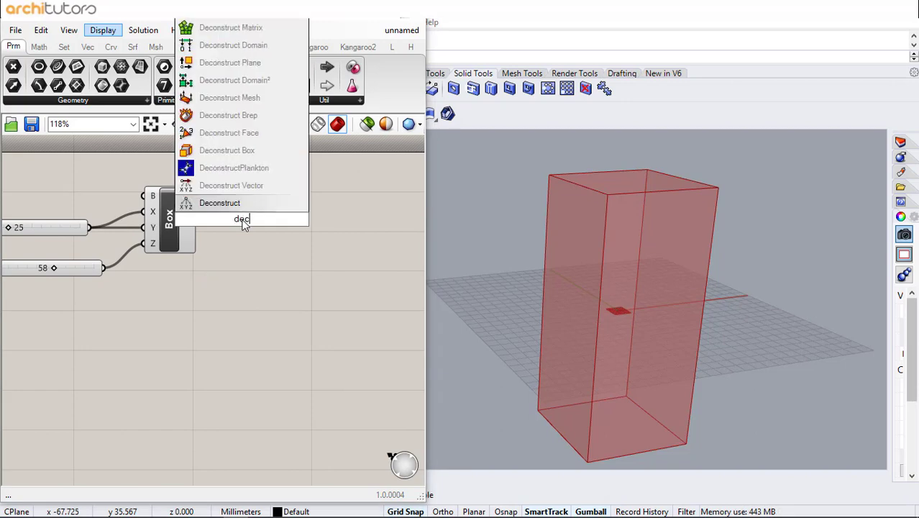
click(227, 116)
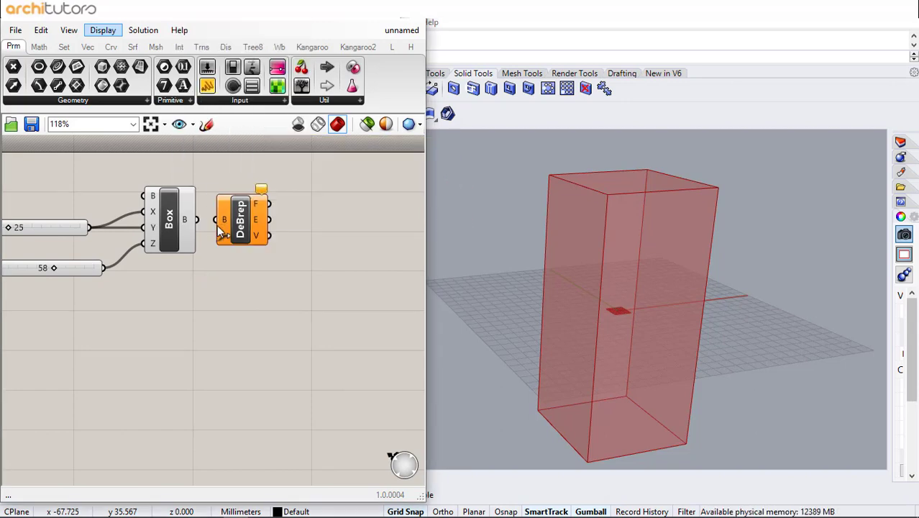
drag(219, 222, 221, 223)
drag(243, 231, 277, 231)
Bake the Deconstruct Brep geometry into the Rhino model
middle_click(277, 231)
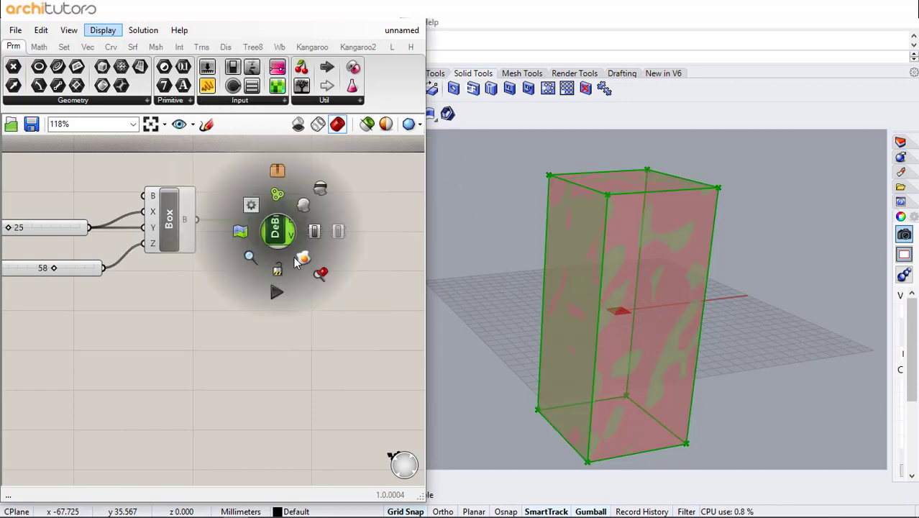
click(300, 258)
click(259, 310)
Place a Surface parameter on the canvas below Deconstruct Brep
double_click(256, 310)
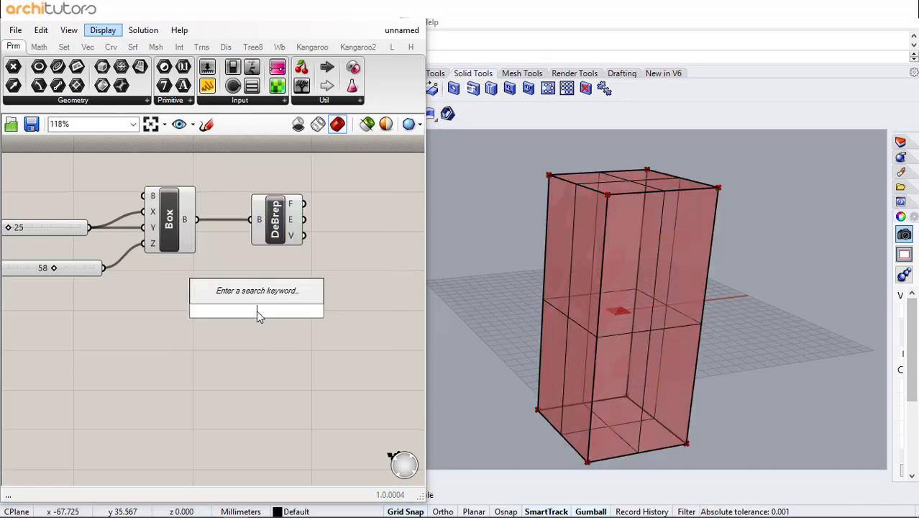
text(srf)
key(Return)
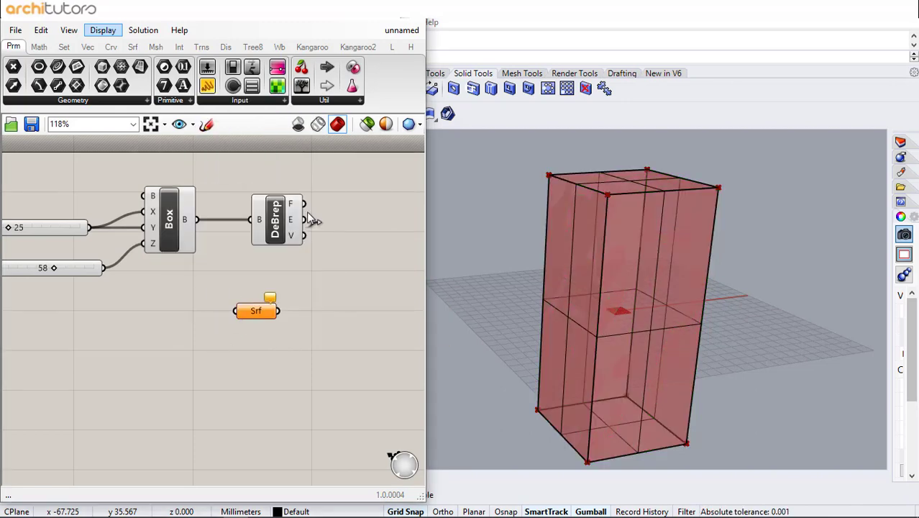
Turn off the preview of the Box and Deconstruct Brep components
drag(330, 153, 31, 289)
middle_click(92, 292)
click(131, 266)
click(167, 327)
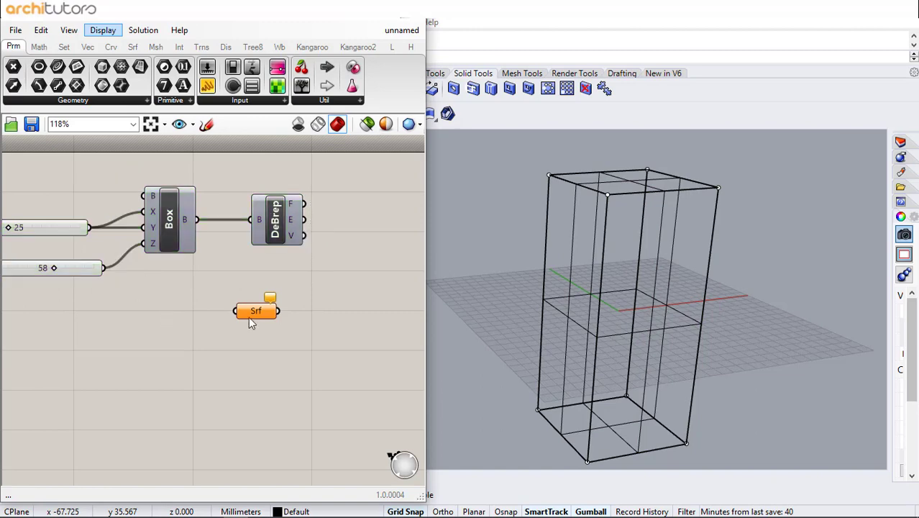
Set the front vertical face of the baked box as the single referenced surface of the Surface parameter
right_click(251, 323)
click(304, 410)
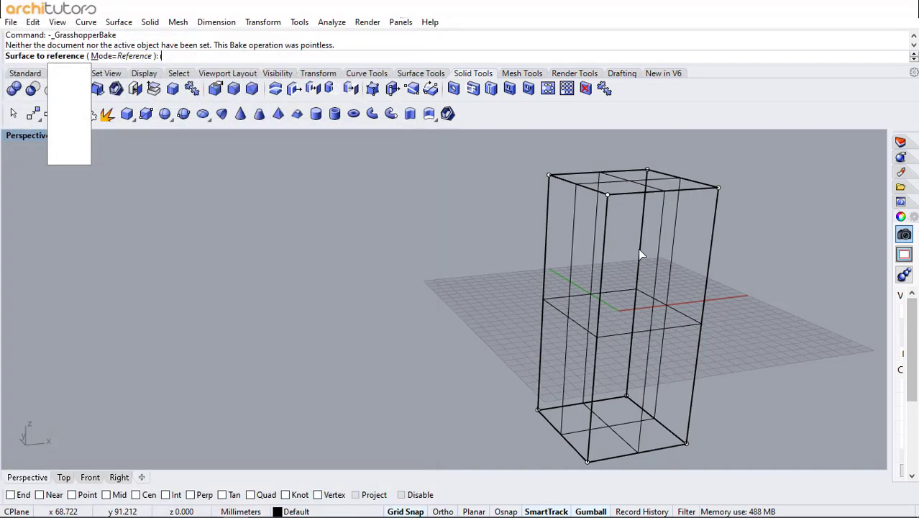
click(638, 248)
click(634, 330)
click(610, 335)
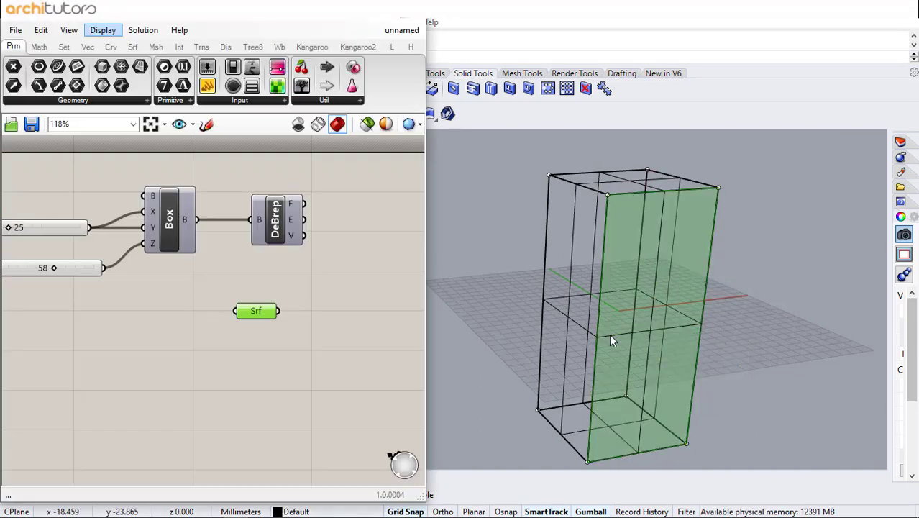
click(330, 288)
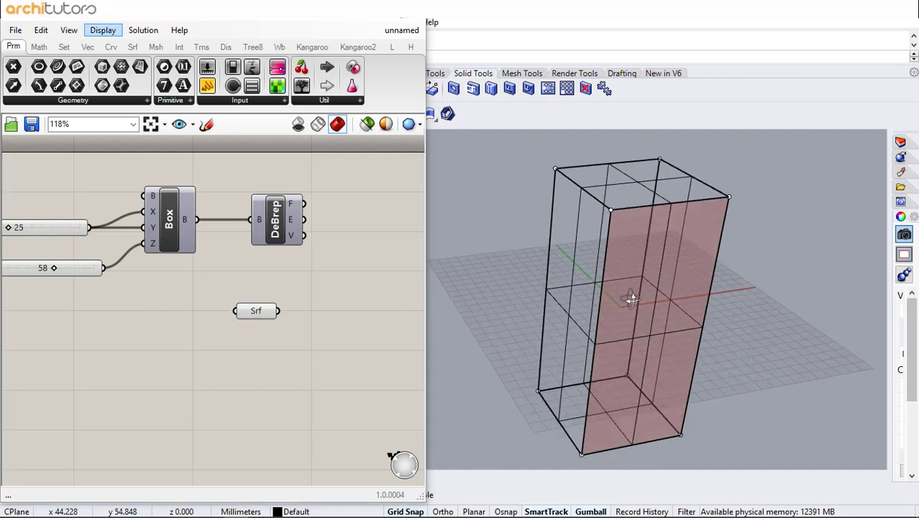
right_drag(630, 294, 653, 272)
Add a Move component and connect the Surface parameter to its geometry input
right_drag(300, 322, 180, 303)
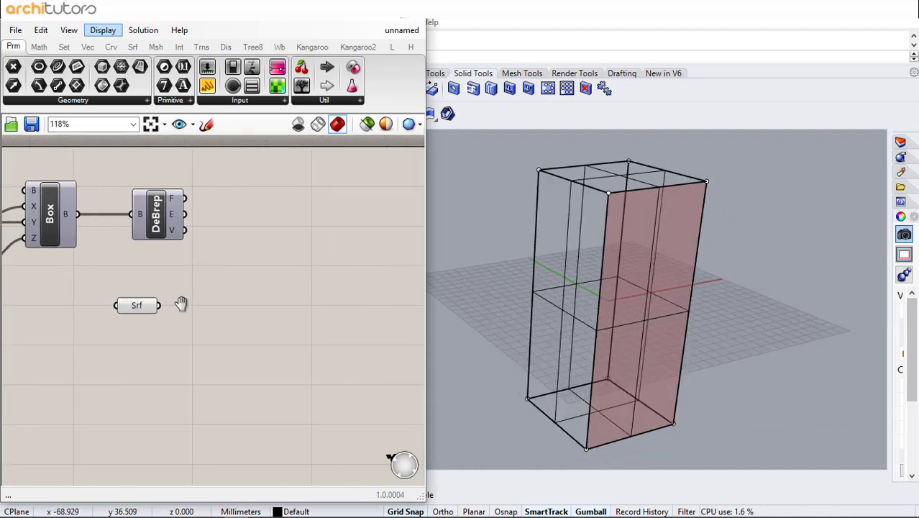
double_click(231, 317)
text(mo)
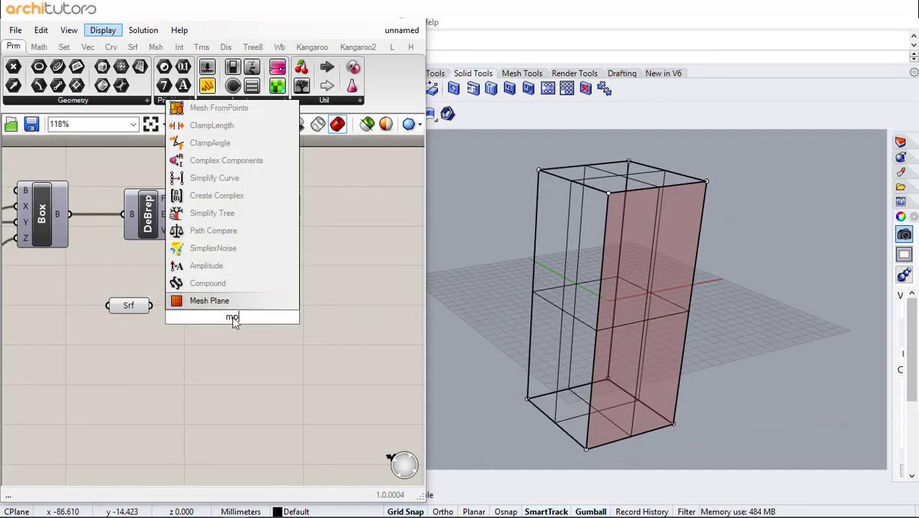
text(ve)
key(Return)
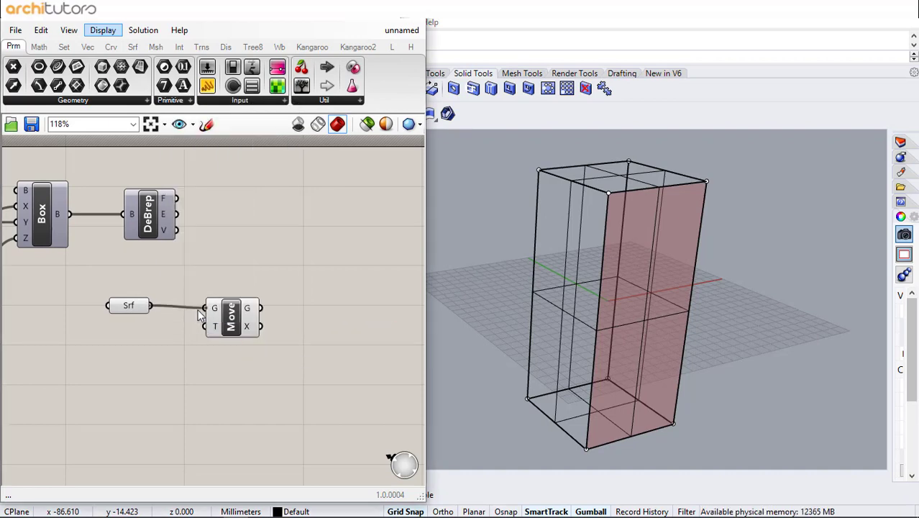
drag(200, 314, 206, 309)
scroll(608, 183, up, 3)
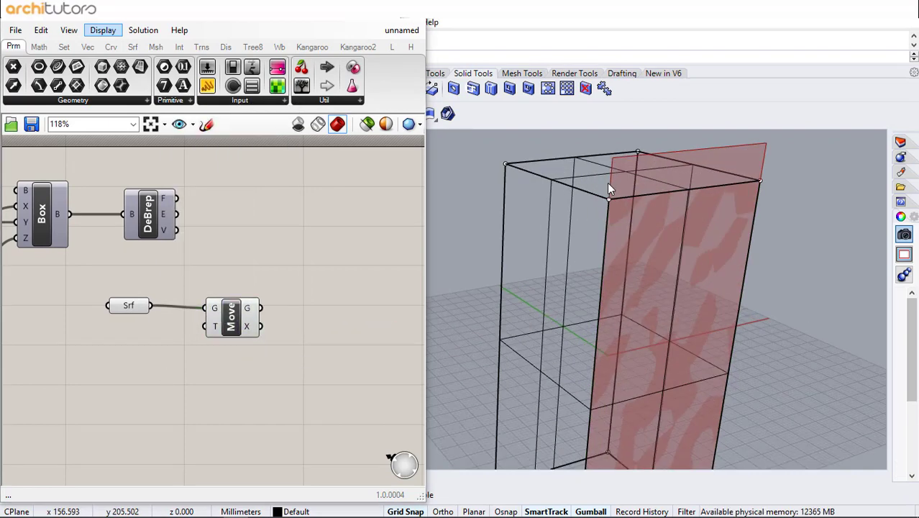
Add a Unit Y vector and connect it to the Move component's T input
right_click(161, 341)
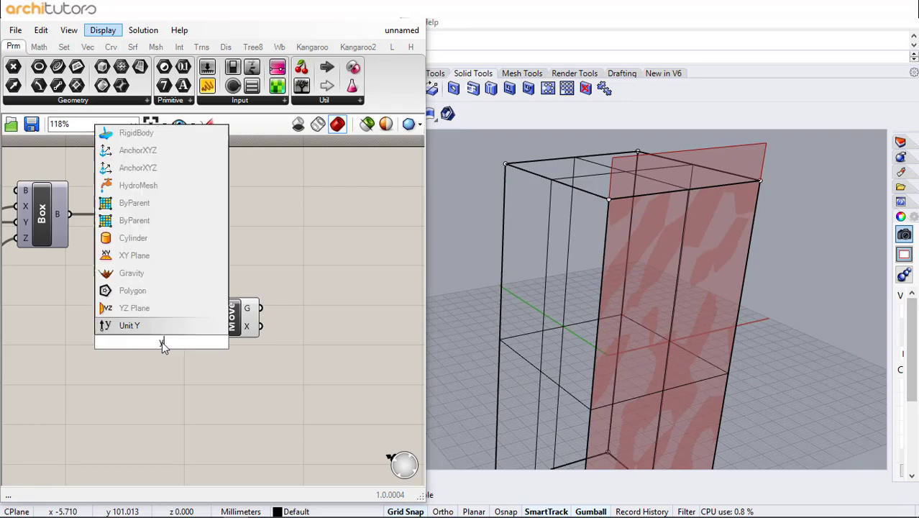
click(177, 327)
drag(188, 342, 206, 326)
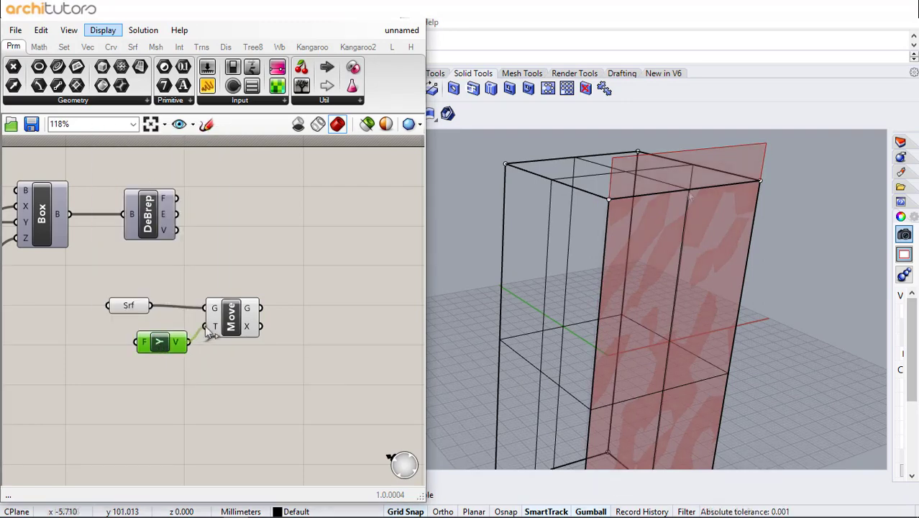
scroll(584, 197, up, 4)
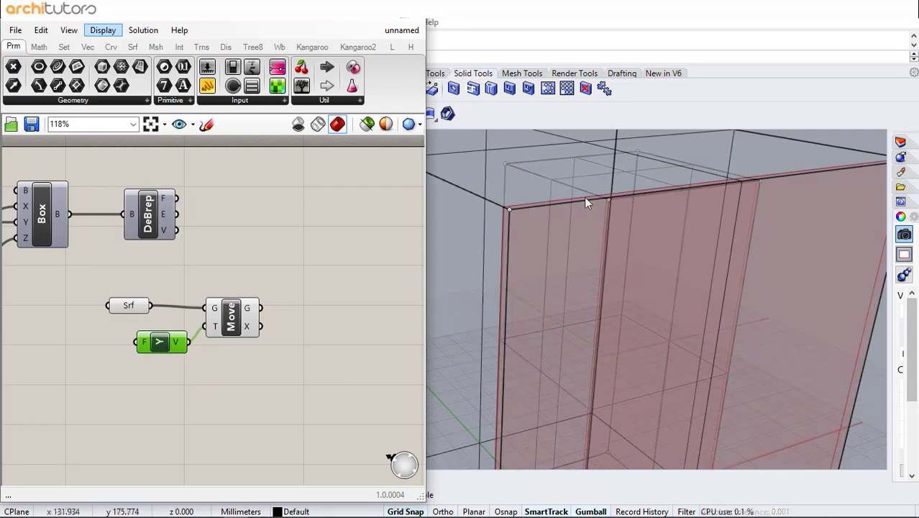
Reverse the move direction by giving the Move component's T input the expression -x
right_click(212, 328)
mouse_move(287, 394)
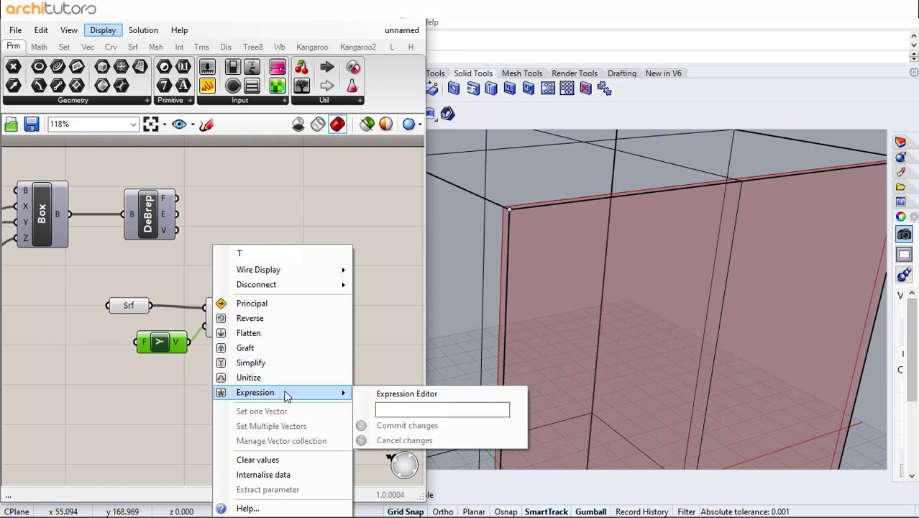
click(387, 410)
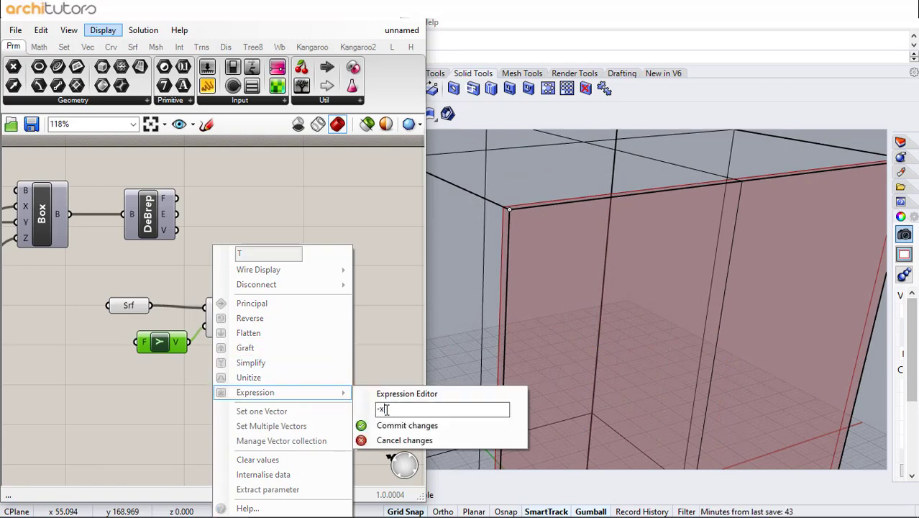
text(-x)
click(388, 426)
right_drag(541, 248, 598, 327)
scroll(672, 404, up, 2)
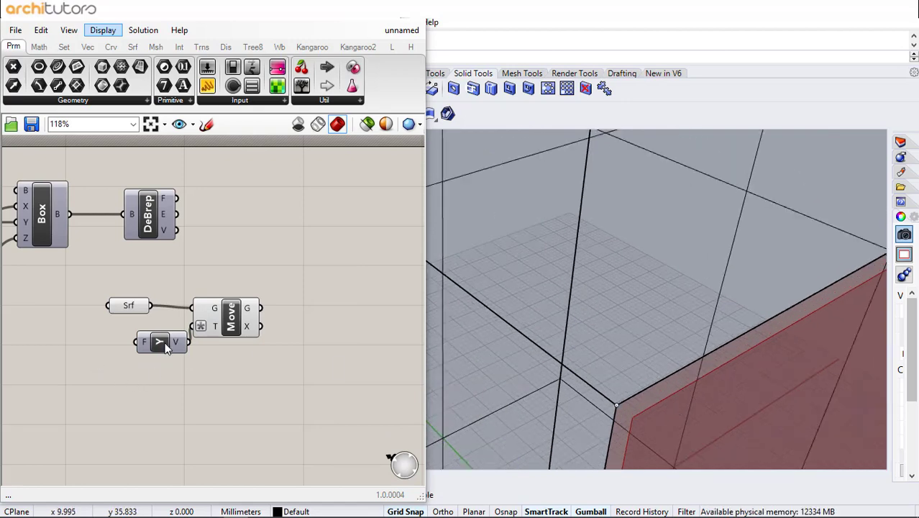
Connect a decimal number slider of 1.5 to the Unit Y factor input and lower its value to reduce the surface offset
drag(166, 344, 163, 369)
double_click(83, 364)
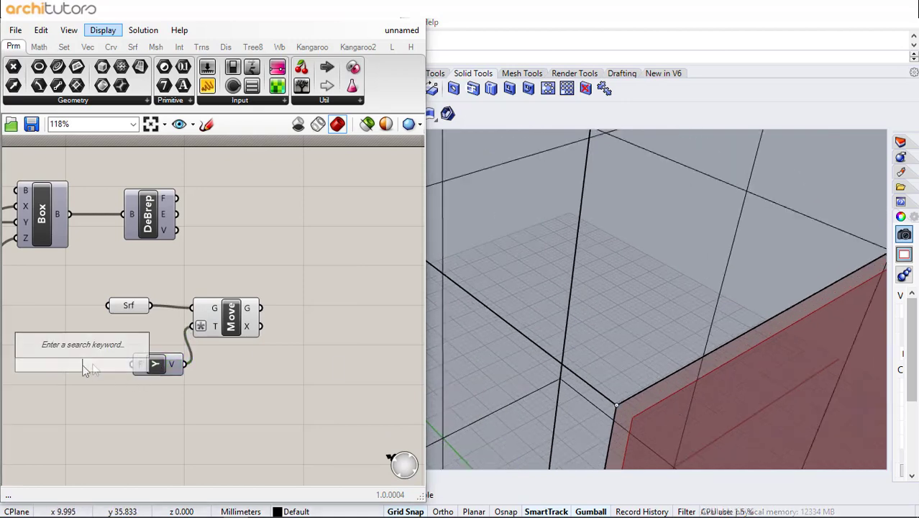
text(15)
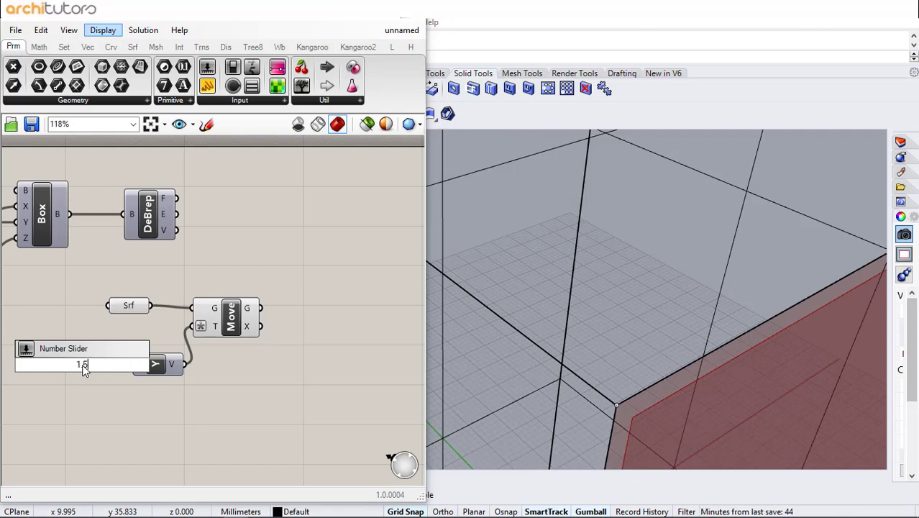
key(Return)
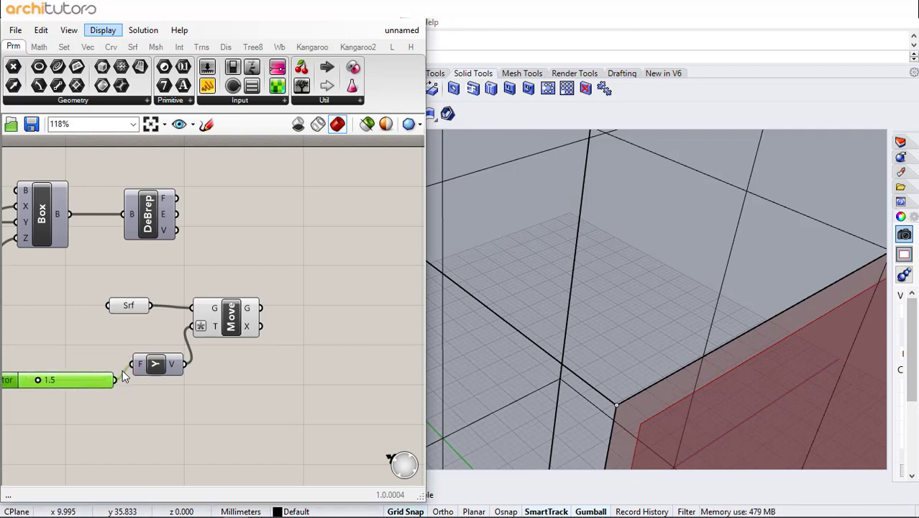
mouse_move(40, 382)
mouse_down()
mouse_move(24, 382)
mouse_move(33, 384)
mouse_up()
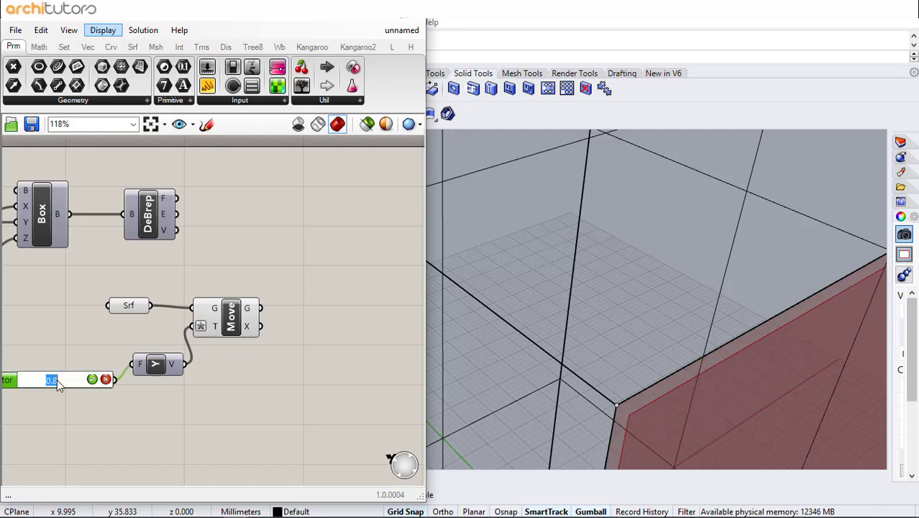
click(109, 416)
Add a Populate 2D component and connect the moved surface to its region input
scroll(192, 289, down, 2)
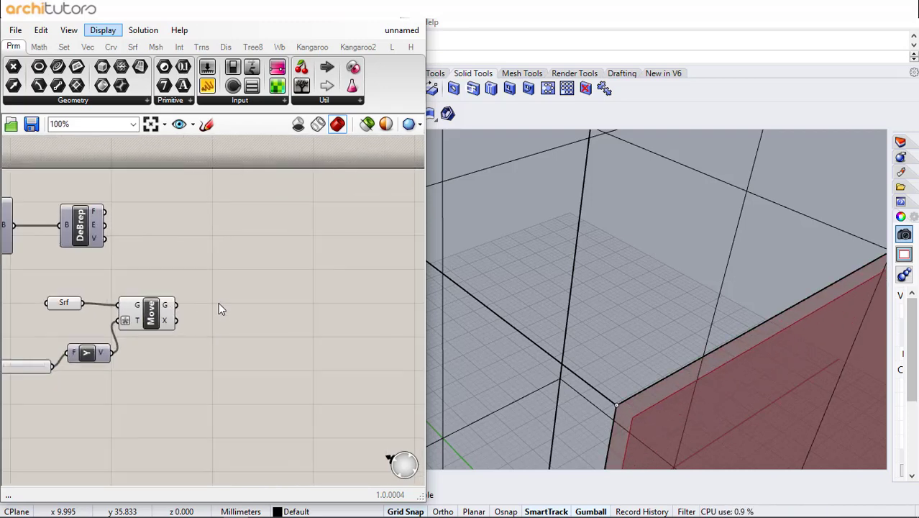
double_click(219, 302)
text(pop)
click(224, 288)
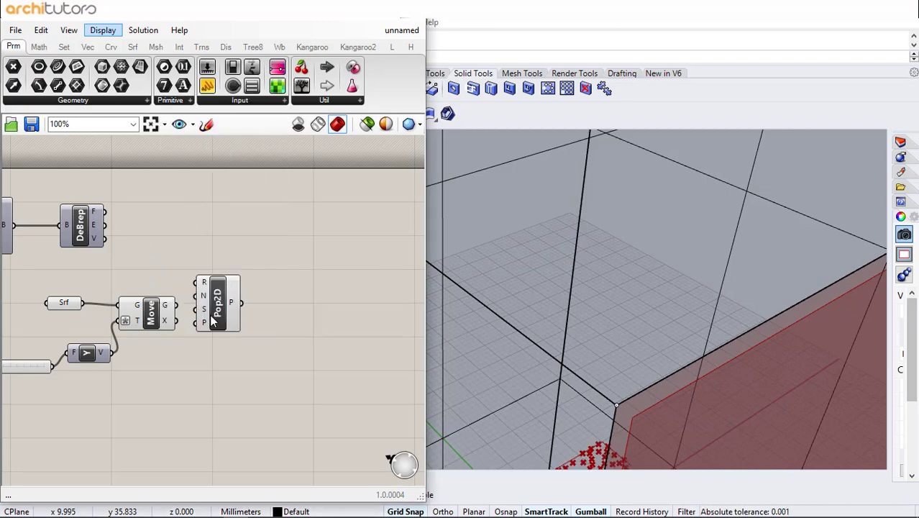
drag(193, 300, 208, 298)
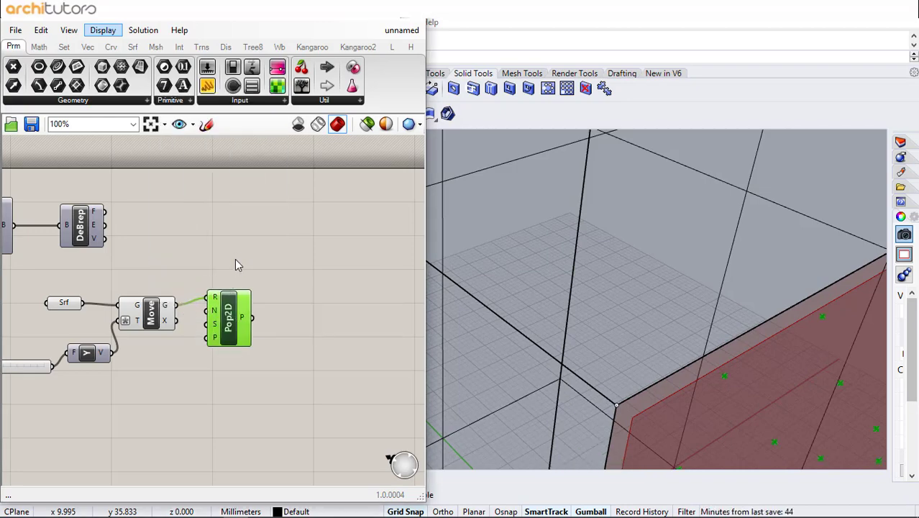
scroll(555, 274, down, 7)
scroll(508, 355, up, 3)
right_drag(510, 354, 539, 321)
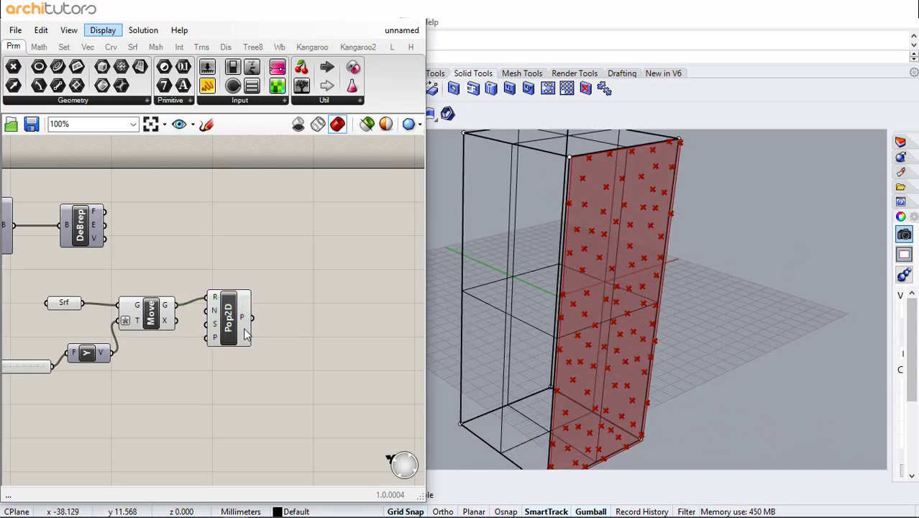
Add a planar Voronoi component and connect the populated points to its points input
drag(226, 311, 245, 286)
double_click(303, 306)
text(vo)
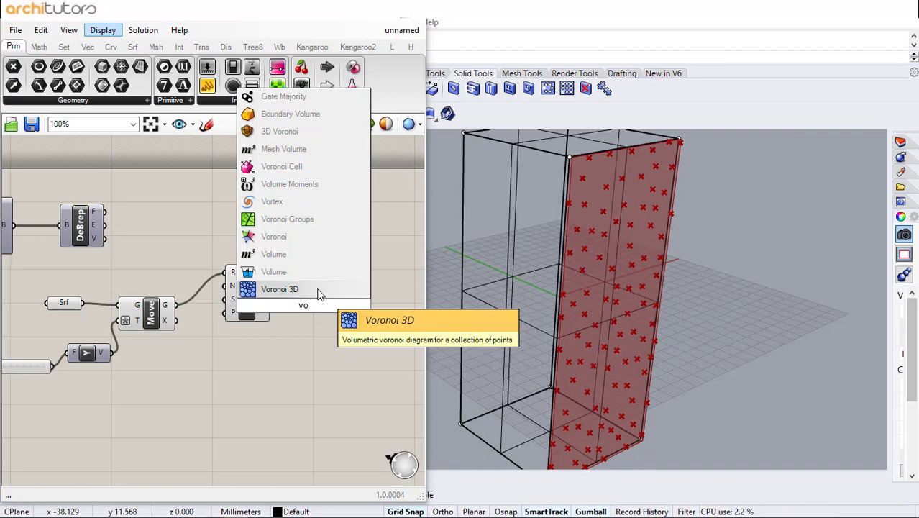
click(308, 238)
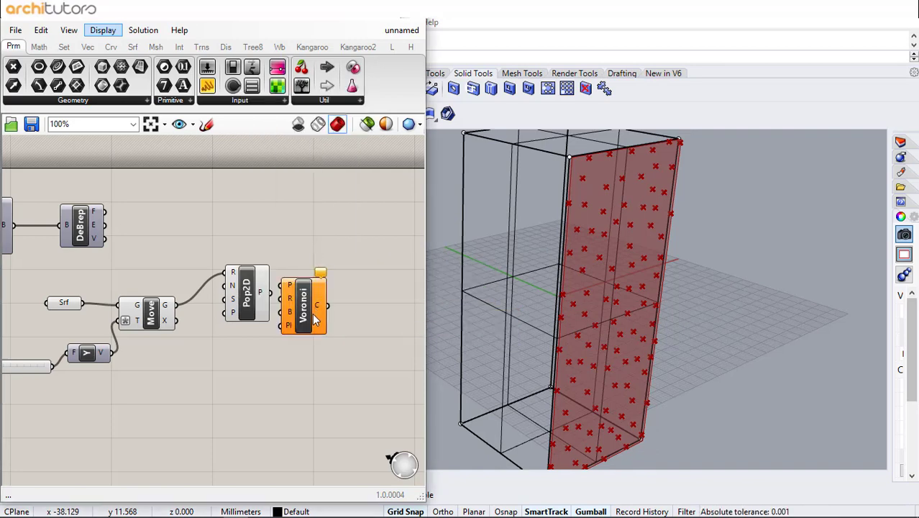
mouse_move(314, 319)
mouse_down()
mouse_move(318, 305)
mouse_move(294, 285)
mouse_move(311, 307)
mouse_up()
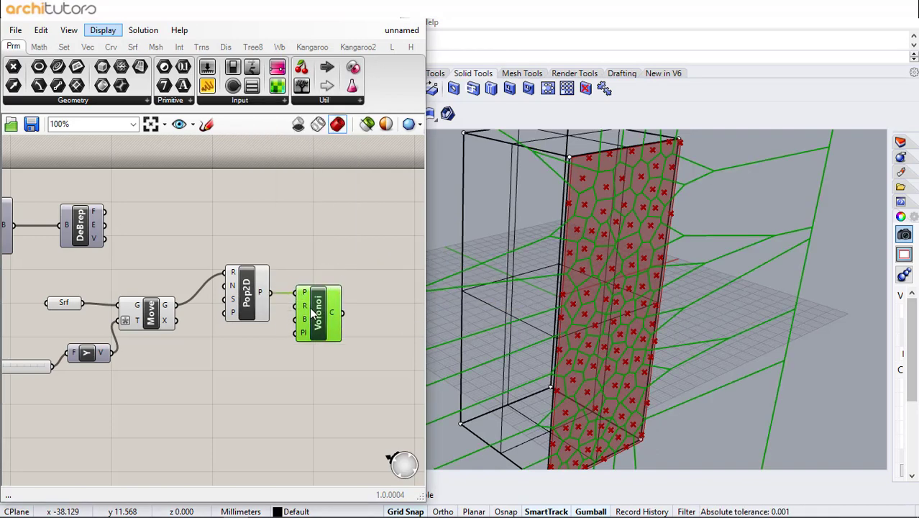
Connect the moved surface to the Voronoi component's plane input and tidy the Populate 2D and Voronoi components' placement
click(244, 381)
click(247, 293)
drag(246, 292, 241, 285)
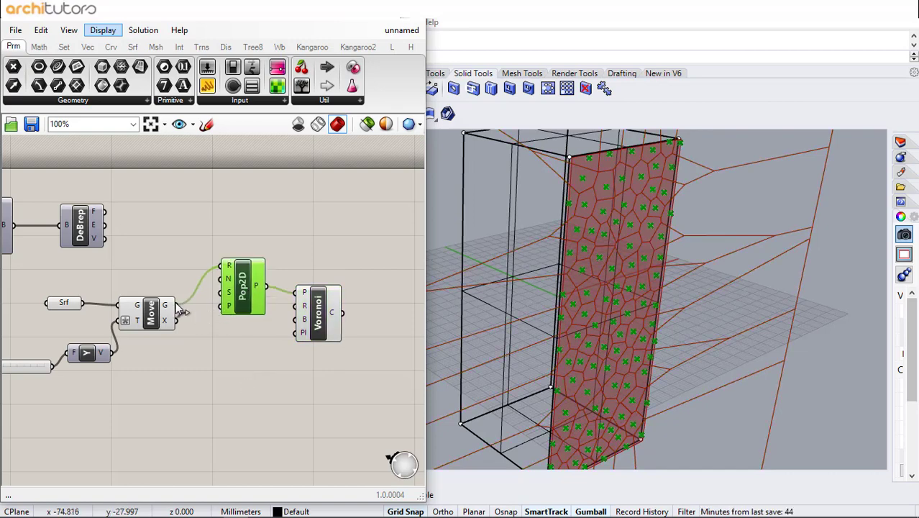
drag(177, 305, 320, 313)
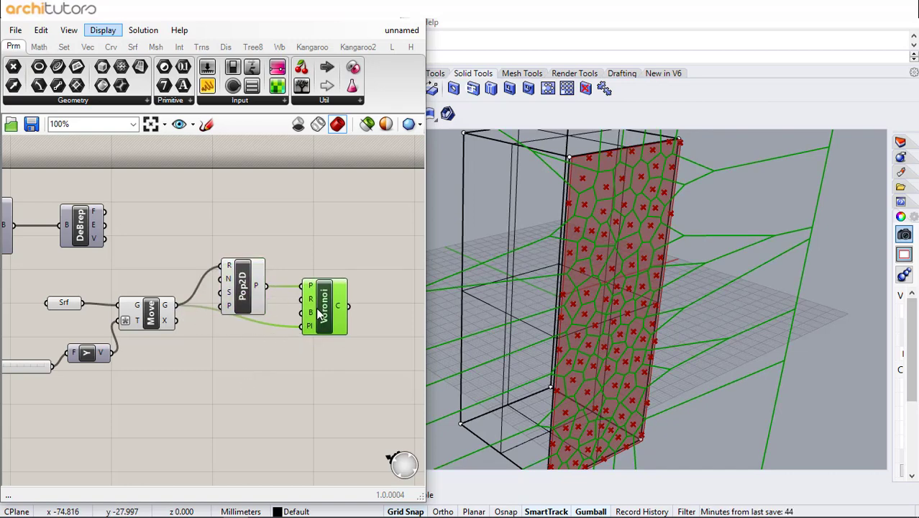
Add a Brep Wireframe component and connect the moved surface to its B input
click(260, 358)
scroll(204, 300, up, 2)
double_click(202, 371)
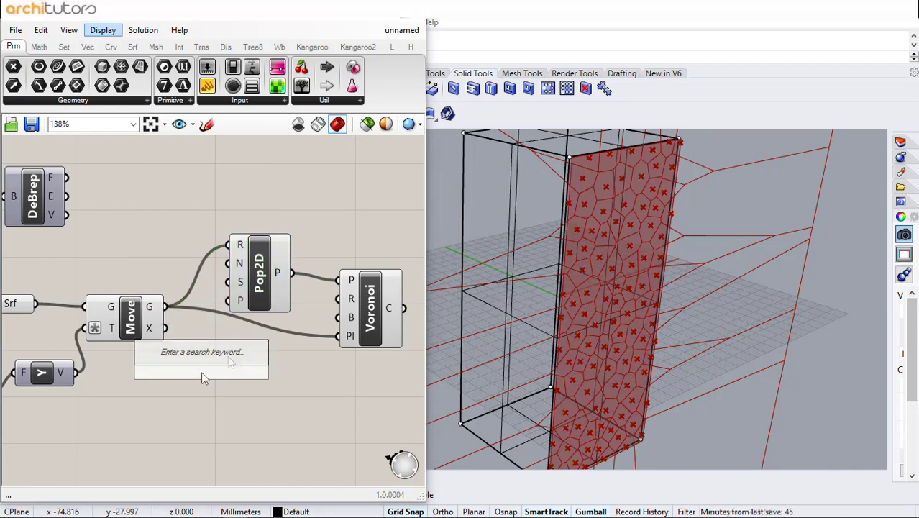
text(wire)
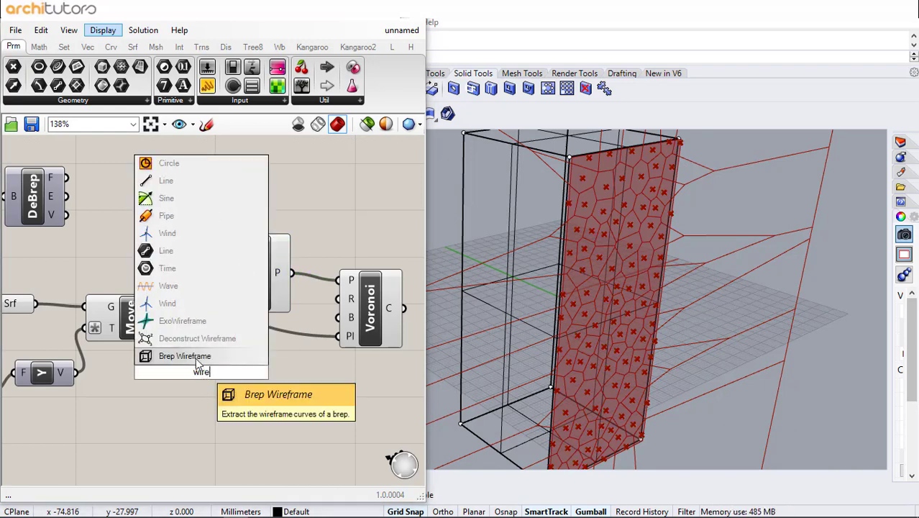
click(196, 357)
drag(166, 308, 225, 402)
click(278, 394)
Add a Join Curves component and connect the wireframe curves to its C input
double_click(347, 463)
text(jo)
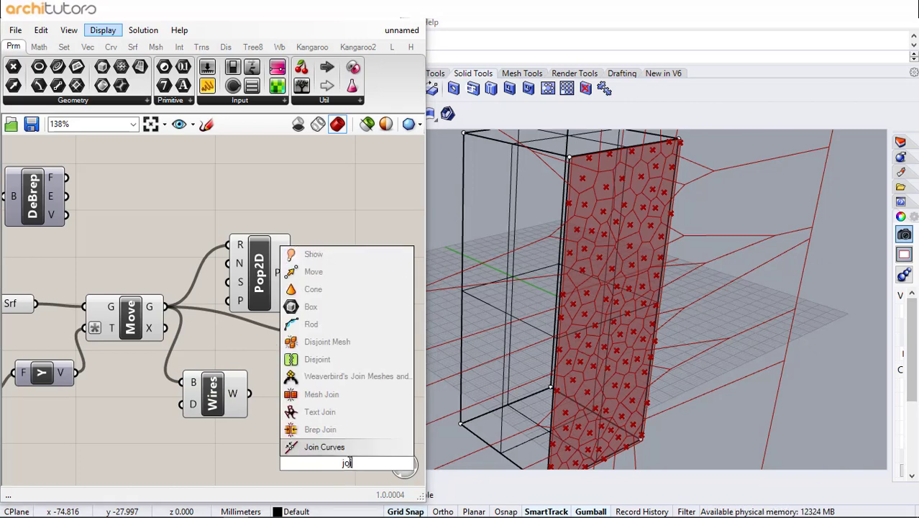
click(348, 450)
drag(335, 466, 277, 372)
click(261, 384)
drag(305, 382, 311, 419)
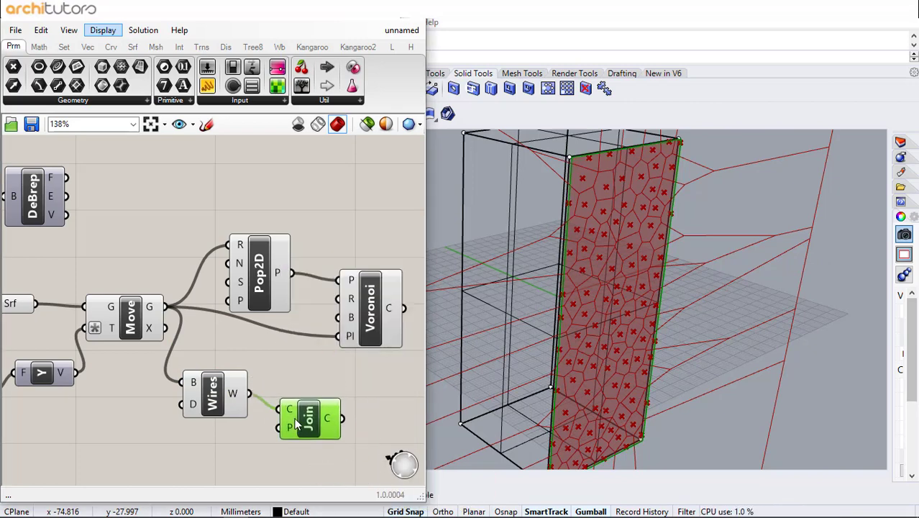
Connect the joined outline to the Voronoi component's boundary input and arrange the Wires and Join components below it
click(355, 389)
right_drag(355, 388, 314, 382)
drag(303, 413, 304, 313)
drag(190, 391, 194, 421)
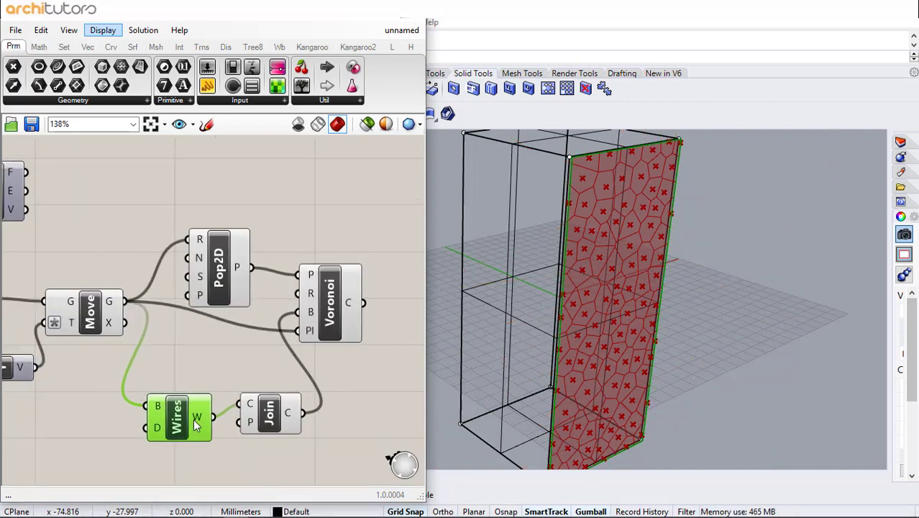
drag(285, 430, 282, 435)
click(366, 378)
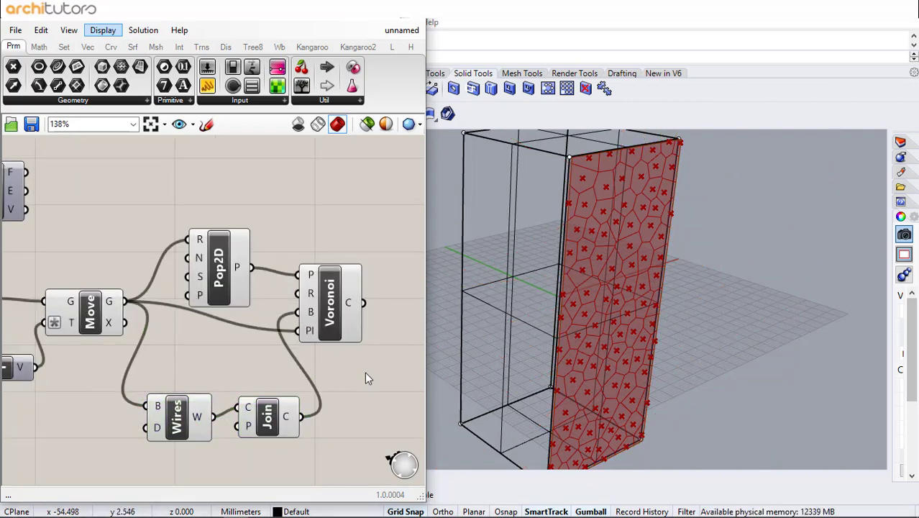
Add a Scale component and connect the Voronoi cells to its geometry input
right_drag(331, 310, 234, 303)
click(235, 304)
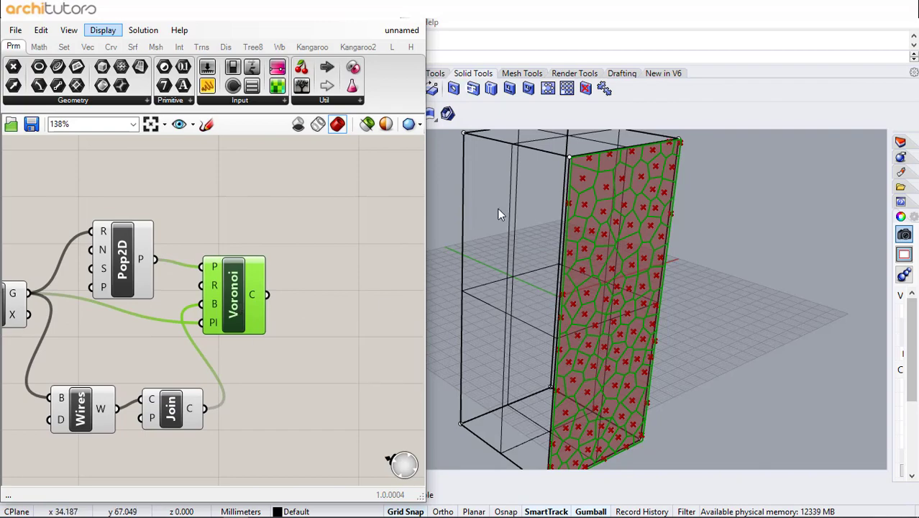
scroll(505, 202, up, 5)
scroll(603, 177, down, 5)
click(308, 291)
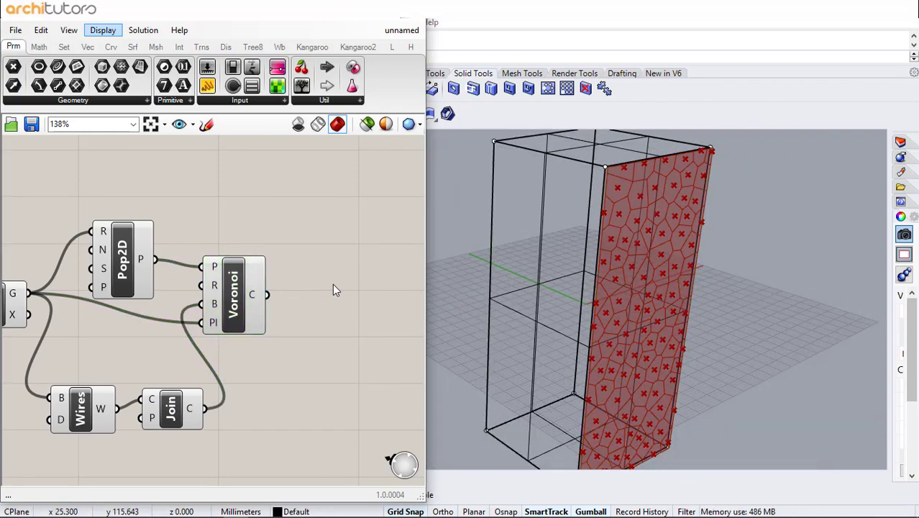
double_click(333, 285)
text(sca)
click(338, 272)
drag(327, 285, 373, 275)
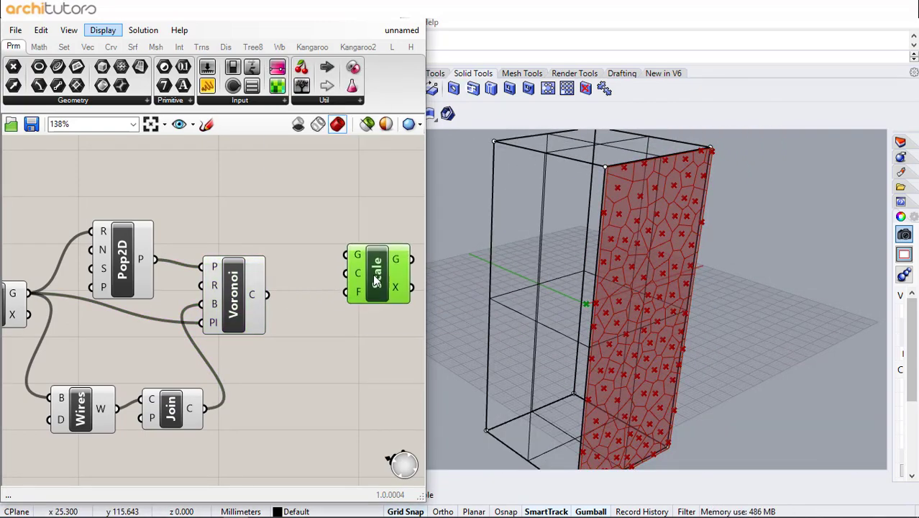
mouse_move(223, 284)
mouse_down()
mouse_move(224, 296)
mouse_move(348, 256)
mouse_up()
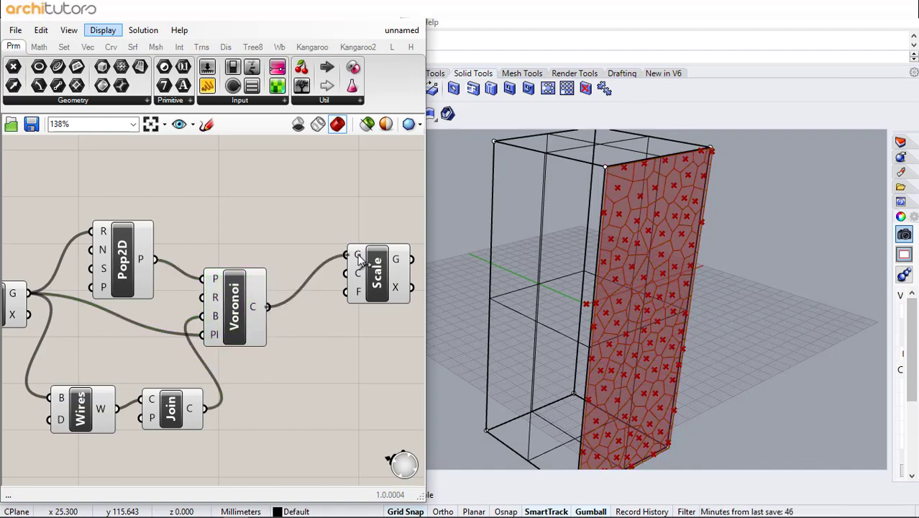
Connect the populated points to the Scale component's center input so each cell scales about its own point
drag(157, 259, 388, 270)
click(378, 273)
click(343, 352)
scroll(637, 177, up, 4)
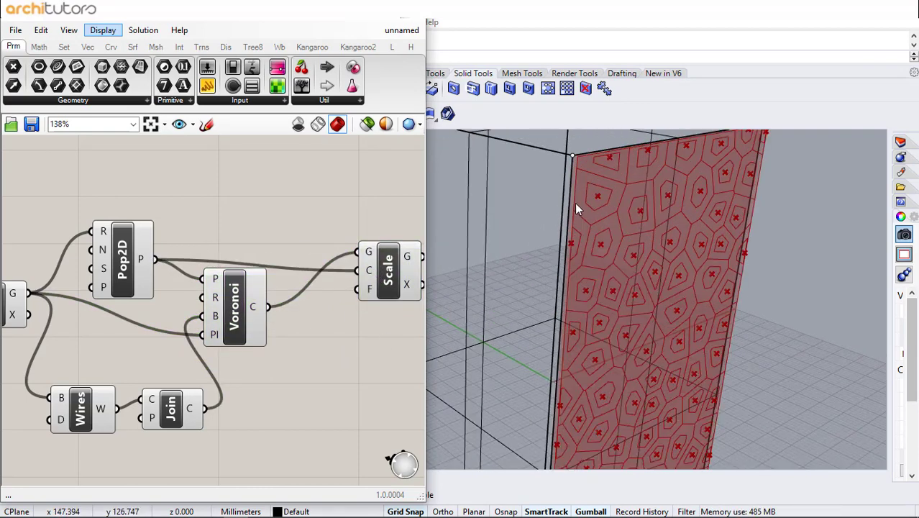
Add a number slider of 0.50 and connect it to the Scale component's factor input
right_drag(307, 329, 136, 309)
drag(221, 264, 243, 264)
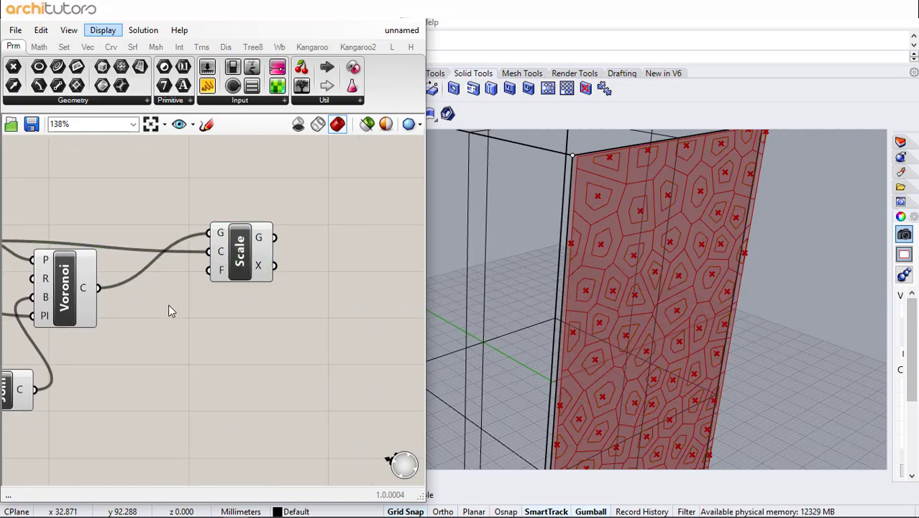
double_click(148, 331)
text(slider)
key(Return)
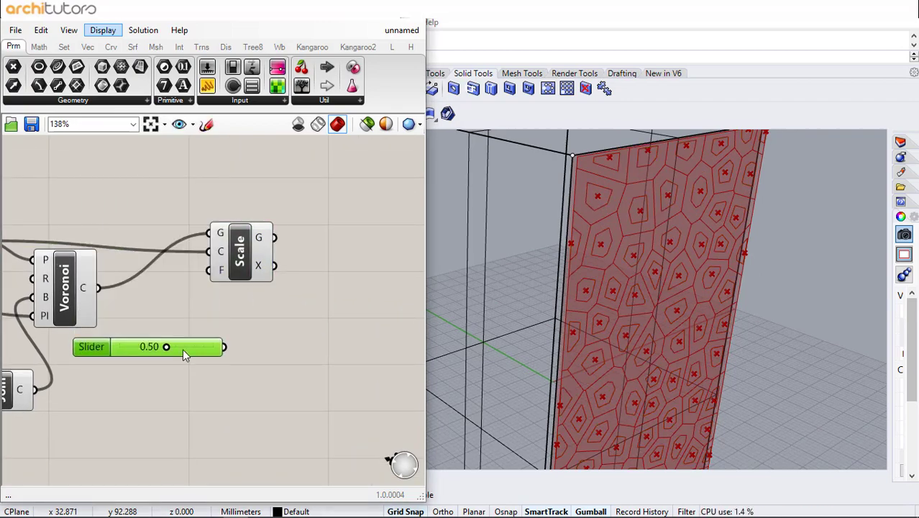
drag(226, 347, 209, 269)
Raise the Scale factor slider to 0.69
scroll(629, 248, up, 5)
scroll(618, 250, down, 5)
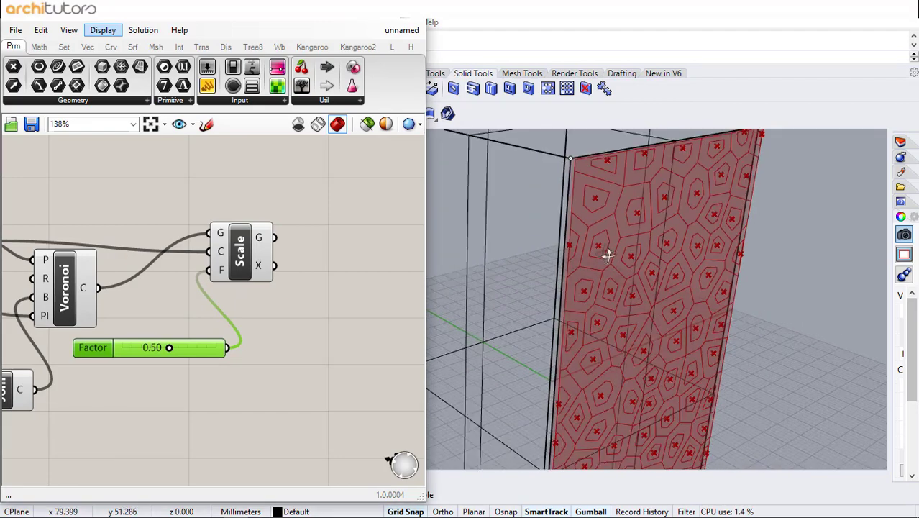
scroll(592, 259, up, 3)
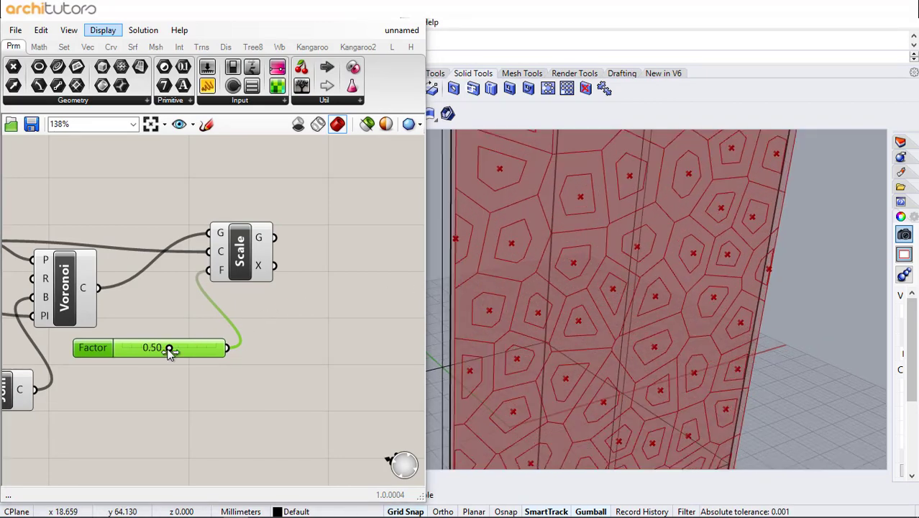
mouse_move(169, 349)
mouse_down()
mouse_move(149, 350)
mouse_move(186, 353)
mouse_up()
click(353, 221)
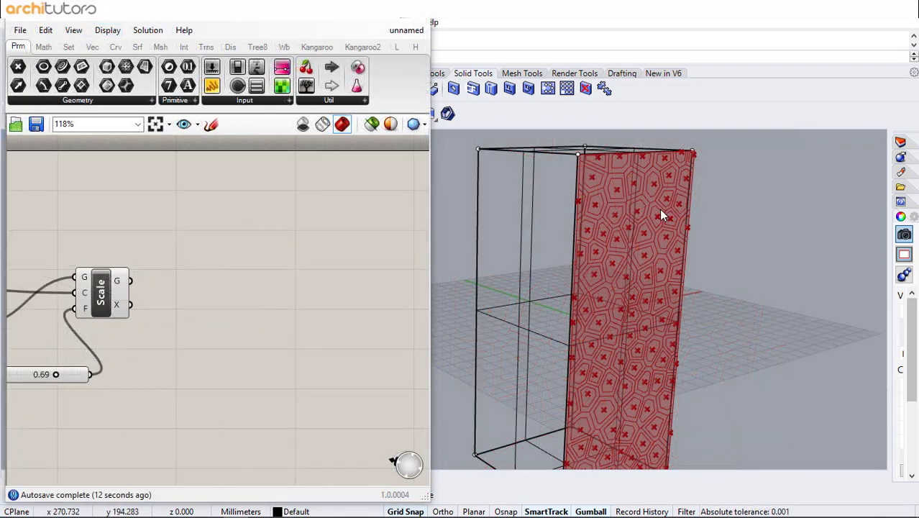
Add a Surface Split component and connect the scaled cells to its curves input
scroll(659, 209, up, 2)
scroll(652, 229, up, 1)
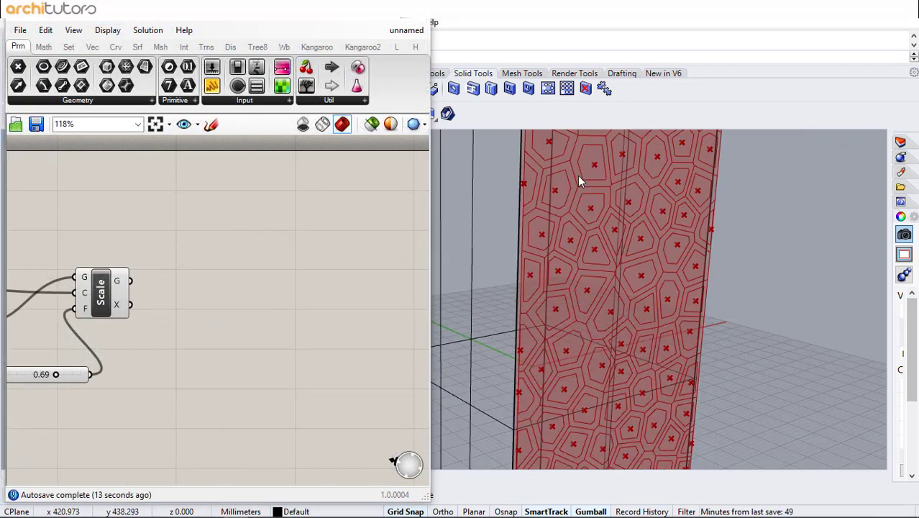
scroll(592, 244, down, 1)
double_click(194, 276)
text(s)
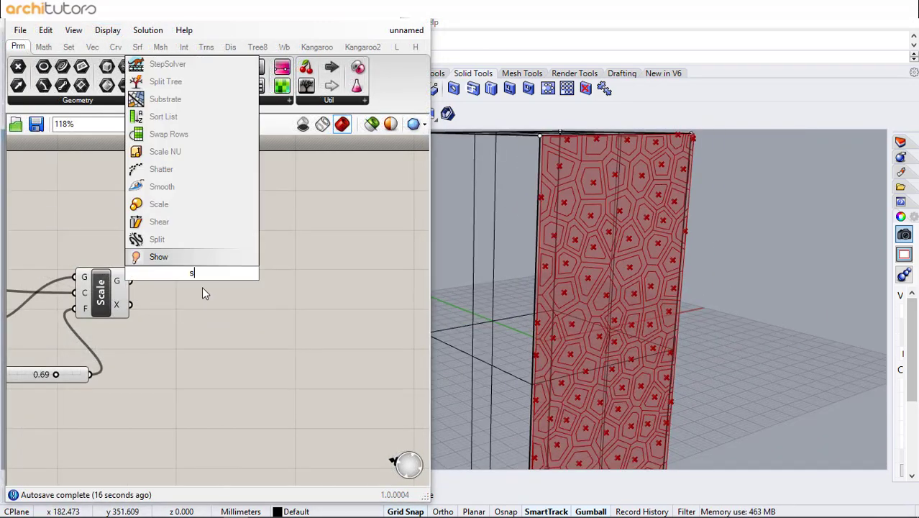
text(pli)
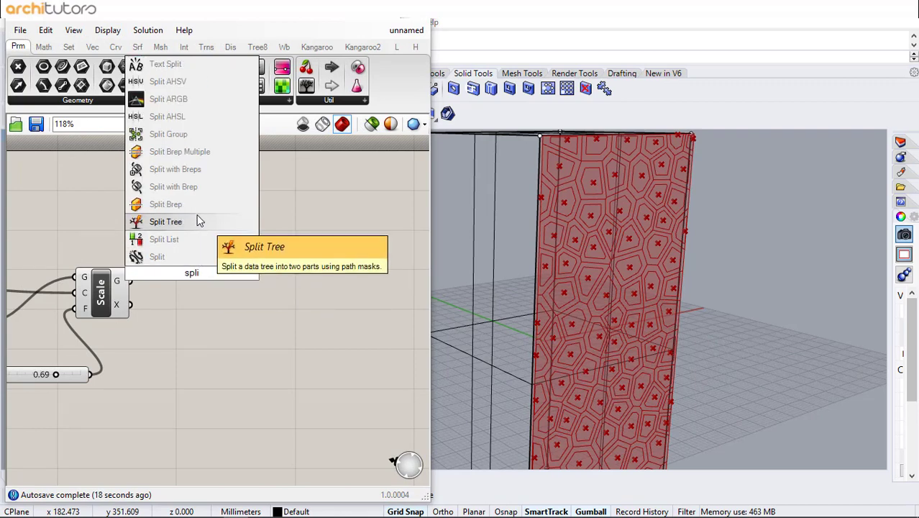
text(t s)
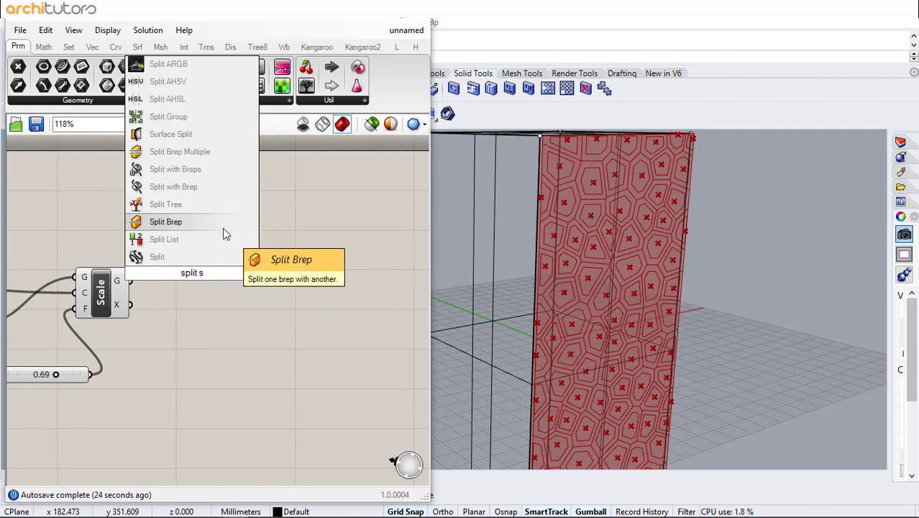
click(184, 134)
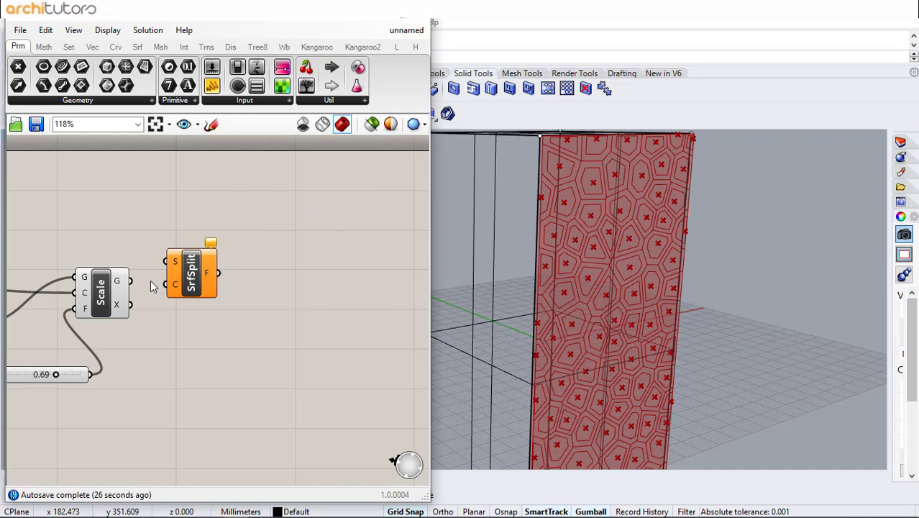
drag(165, 287, 166, 286)
drag(177, 277, 183, 261)
Connect the moved surface from the Move component's G output to the Surface Split component's surface input
scroll(72, 223, down, 2)
right_drag(106, 223, 286, 221)
right_drag(128, 211, 206, 214)
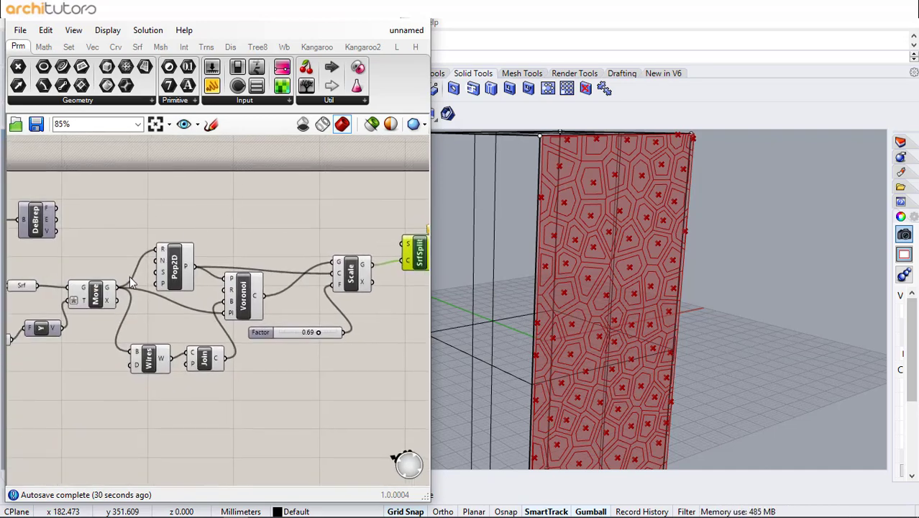
drag(390, 250, 405, 244)
right_drag(388, 291, 199, 282)
scroll(552, 230, up, 3)
mouse_move(566, 262)
right_down()
mouse_move(559, 287)
mouse_move(554, 273)
right_up()
click(286, 258)
scroll(288, 256, up, 2)
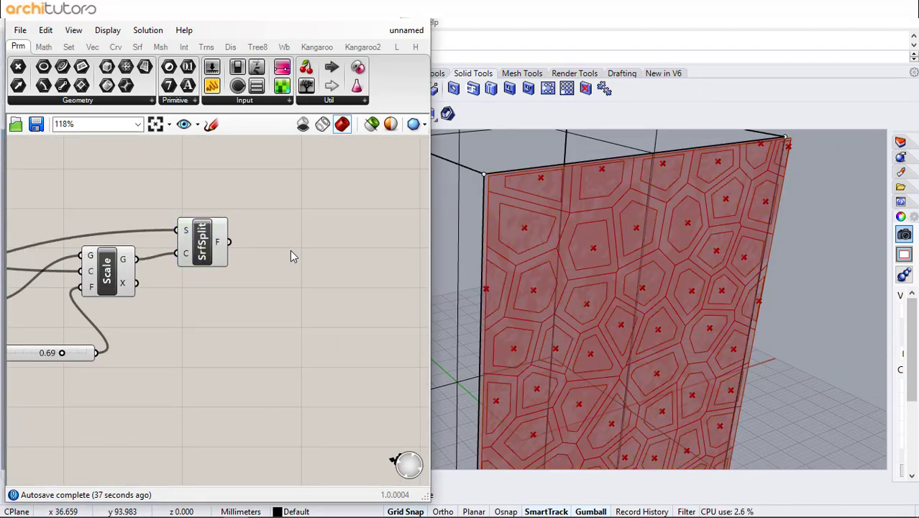
Add a List Item component and connect the split surface fragments to its list input
double_click(238, 251)
text(list)
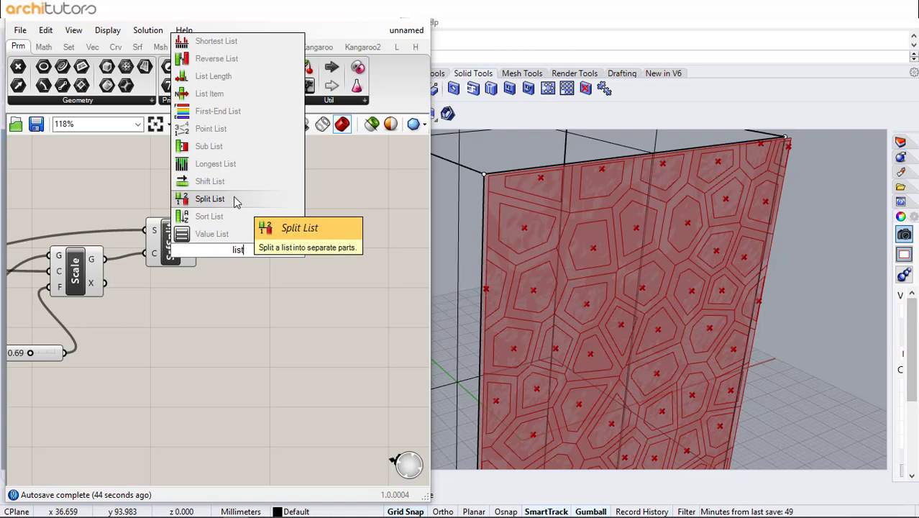
click(208, 94)
drag(235, 247, 2, 399)
Turn off the preview of all components except List Item
click(280, 305)
scroll(334, 287, down, 4)
middle_click(174, 367)
click(218, 327)
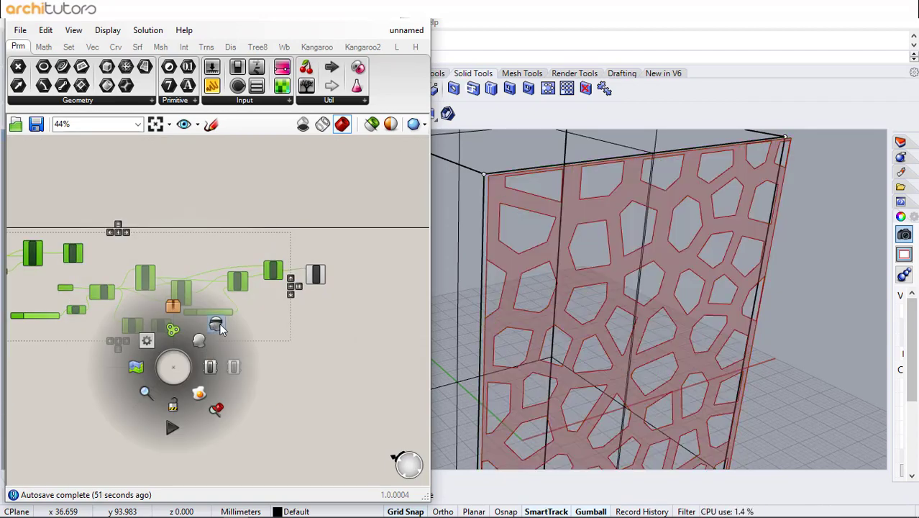
click(355, 263)
Raise the Scale factor slider to 0.79 to thin the Voronoi frame and view the whole tower face
scroll(355, 264, up, 5)
click(266, 292)
right_drag(15, 369, 97, 346)
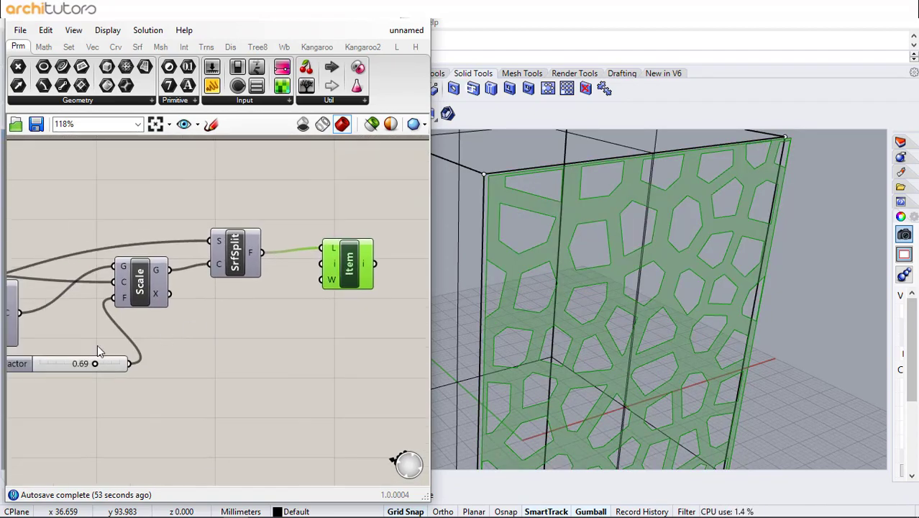
drag(96, 366, 102, 367)
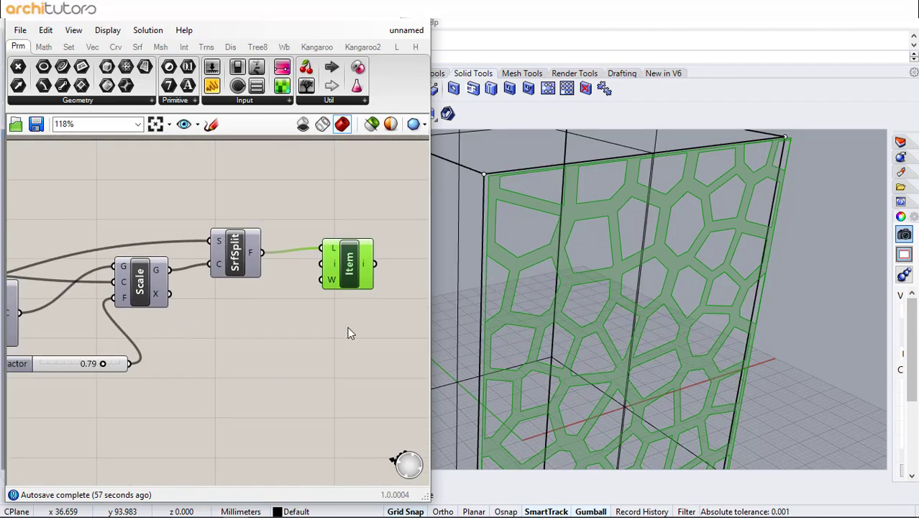
scroll(592, 225, down, 5)
mouse_move(592, 224)
right_down()
mouse_move(592, 193)
mouse_move(591, 215)
mouse_move(576, 225)
right_up()
scroll(592, 193, down, 5)
scroll(592, 194, up, 2)
click(285, 335)
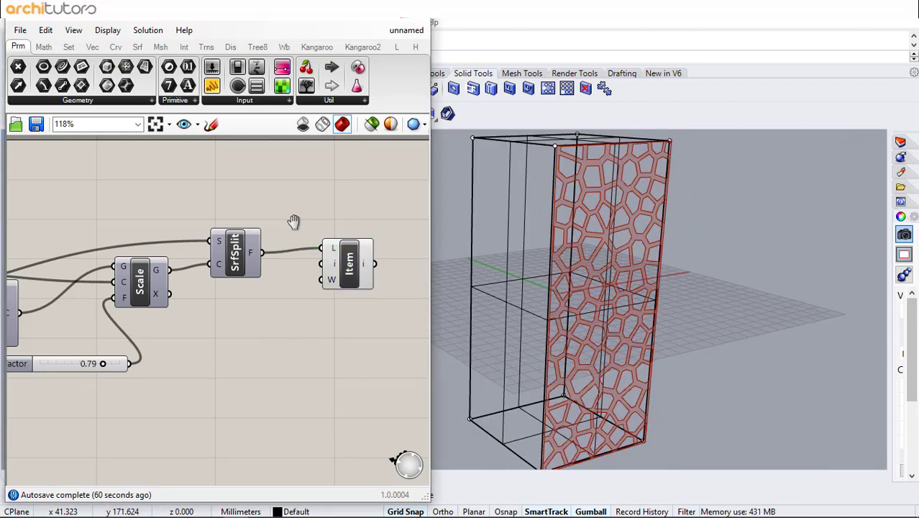
Add an Extrude component and connect the List Item output to its base input
right_drag(293, 221, 171, 225)
double_click(278, 266)
text(extr)
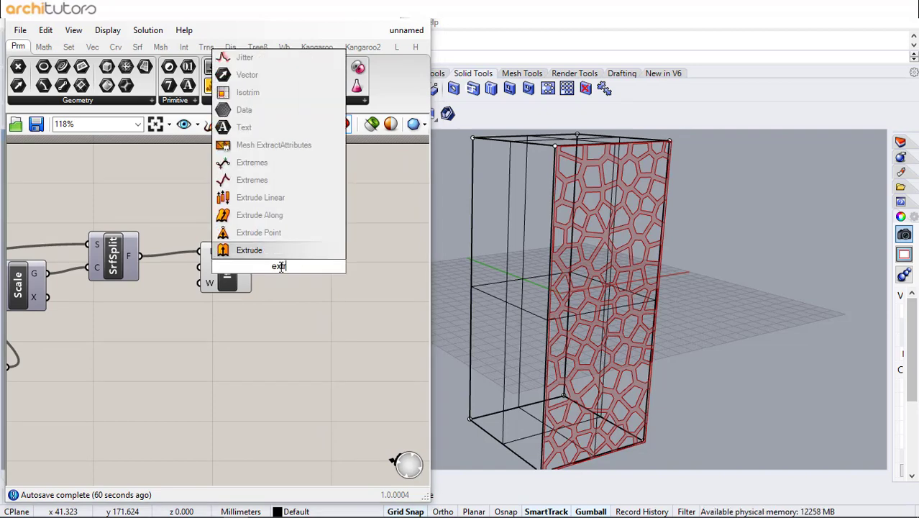
key(Return)
drag(278, 266, 313, 275)
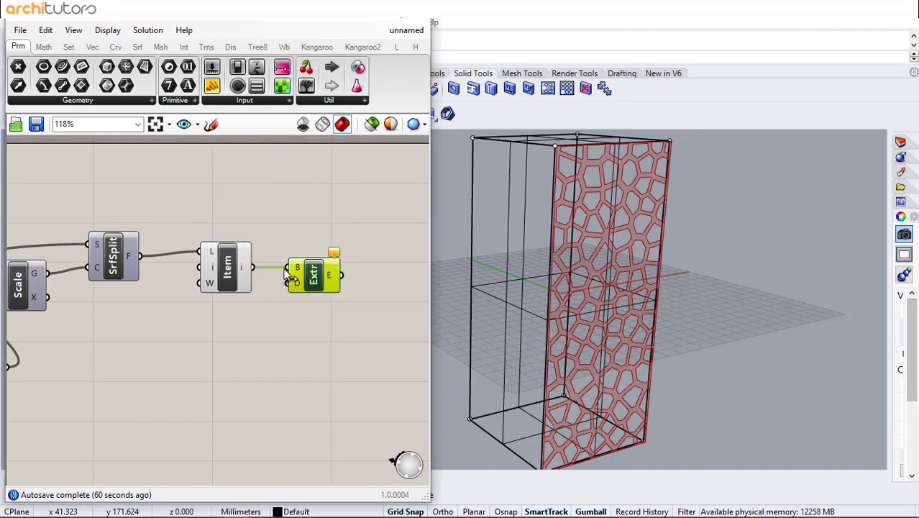
Add a Unit Y vector component and connect it to the Extrude direction input to give the frame depth
drag(232, 273, 227, 274)
double_click(253, 316)
text(y)
key(Return)
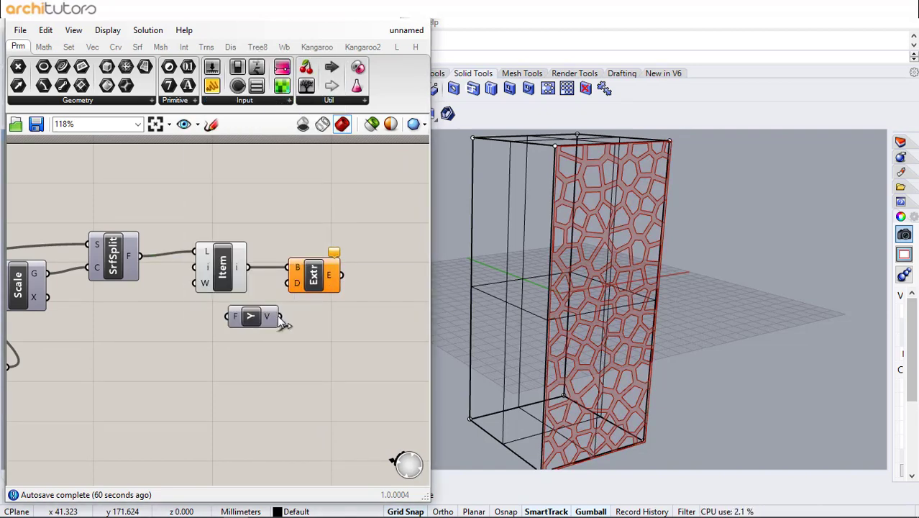
drag(267, 318, 261, 333)
scroll(585, 156, up, 10)
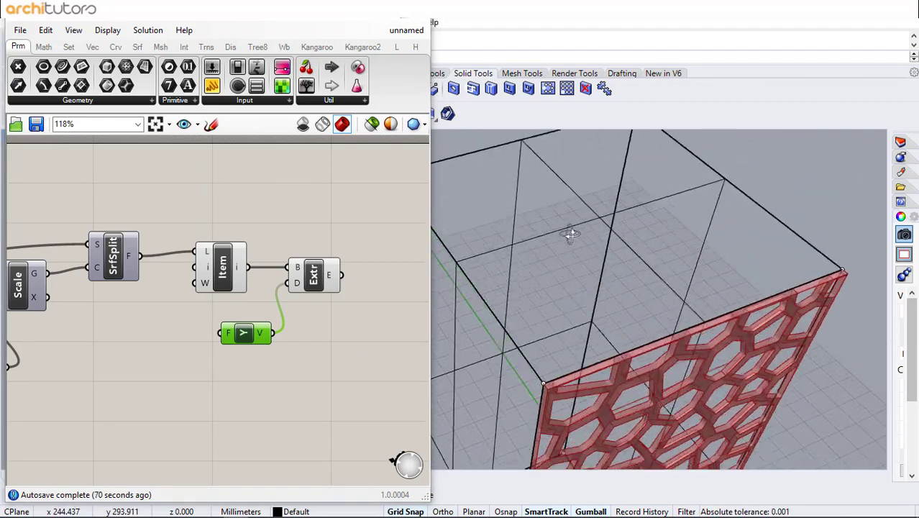
scroll(530, 304, up, 5)
scroll(540, 294, down, 2)
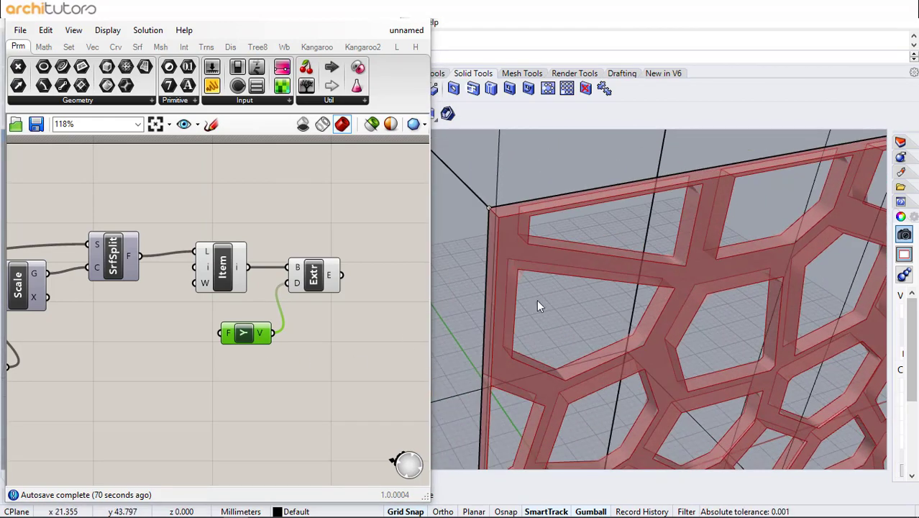
scroll(525, 169, down, 3)
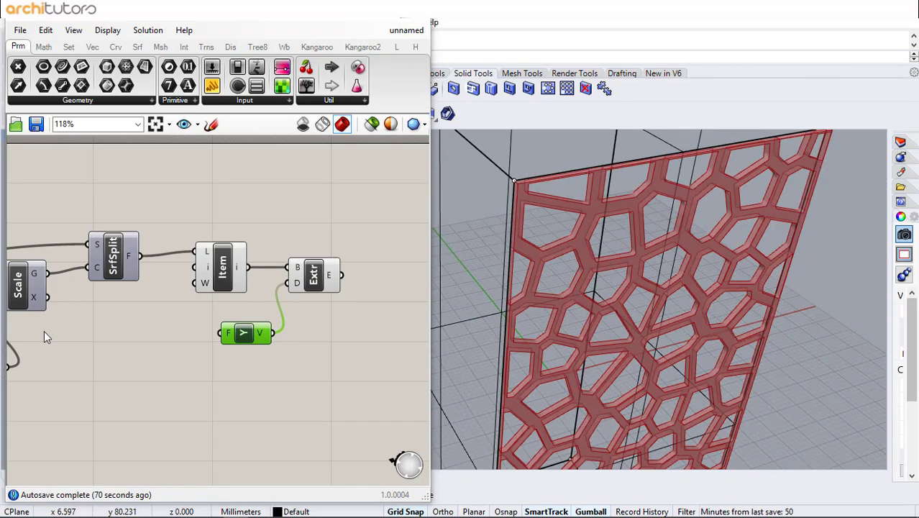
Add a number slider, connect it to the Unit Y factor input and set it to 1.00
double_click(148, 348)
text(1.25)
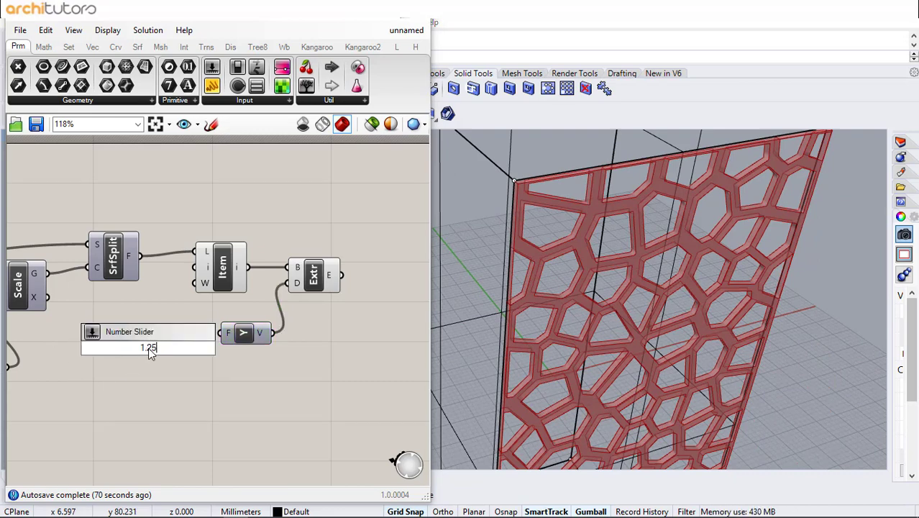
key(Return)
drag(181, 350, 220, 334)
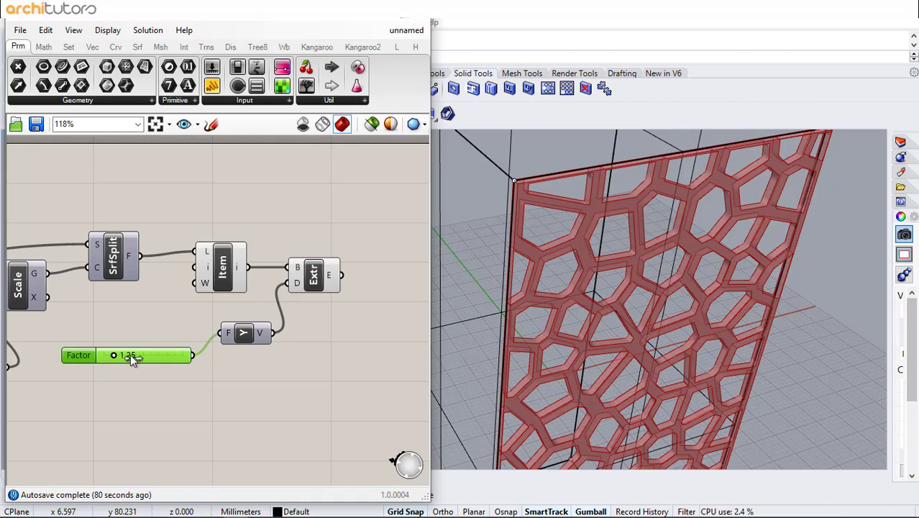
drag(114, 356, 169, 355)
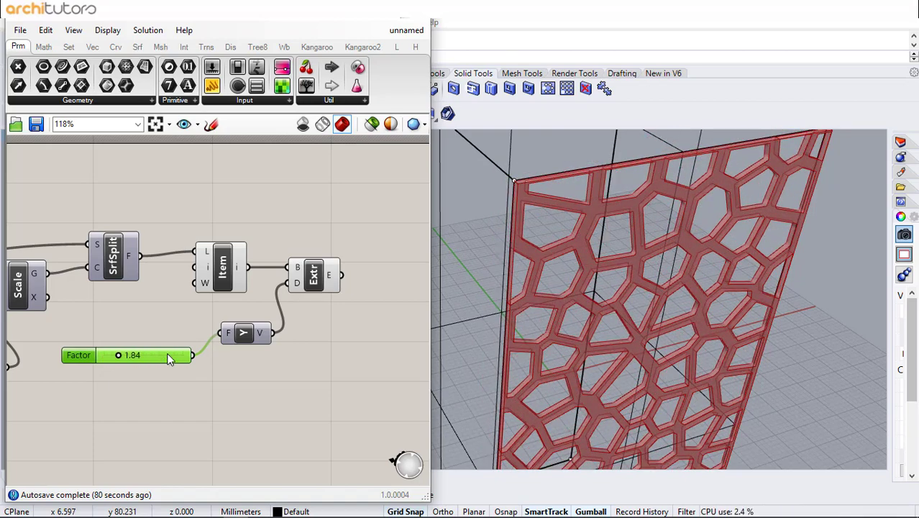
double_click(169, 357)
click(176, 382)
Add a Rotate component and connect the Extrude output to its geometry input
right_drag(294, 295, 202, 311)
double_click(286, 303)
text(rotate)
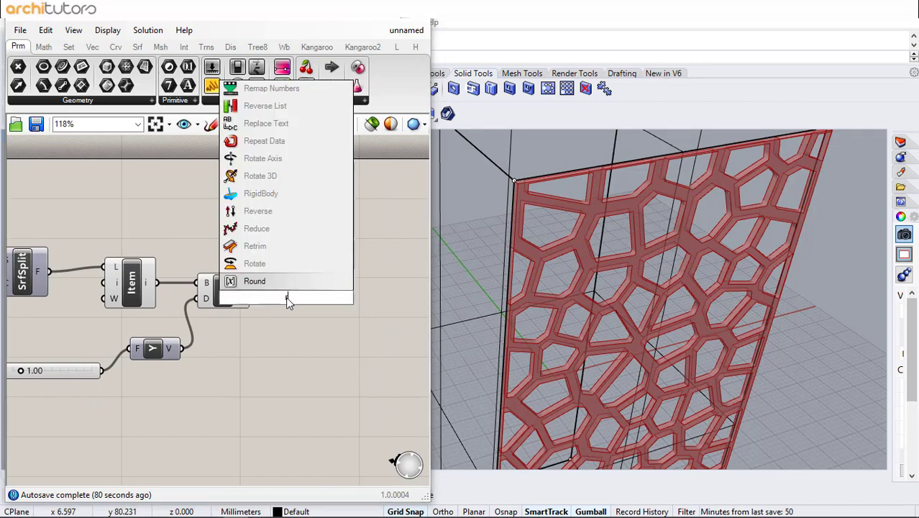
key(Return)
drag(253, 295, 288, 304)
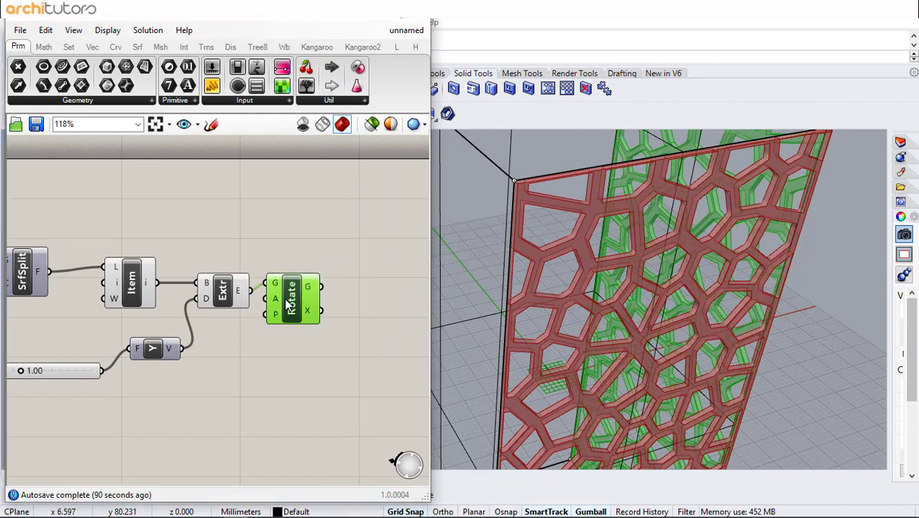
Add a slider set to 90, connect it to Rotate's angle input and switch that input to degrees
click(236, 354)
double_click(251, 349)
text(slider)
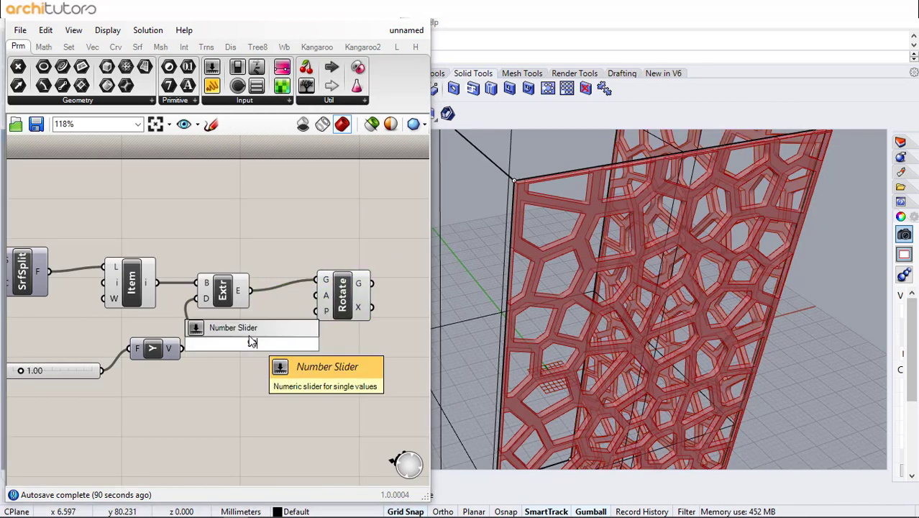
key(Return)
drag(320, 302, 320, 297)
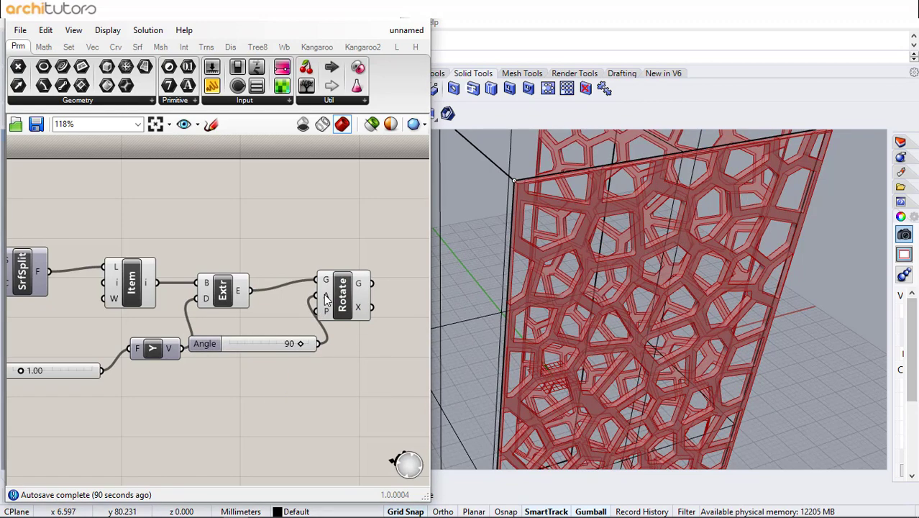
right_click(322, 296)
click(349, 375)
drag(267, 345, 265, 404)
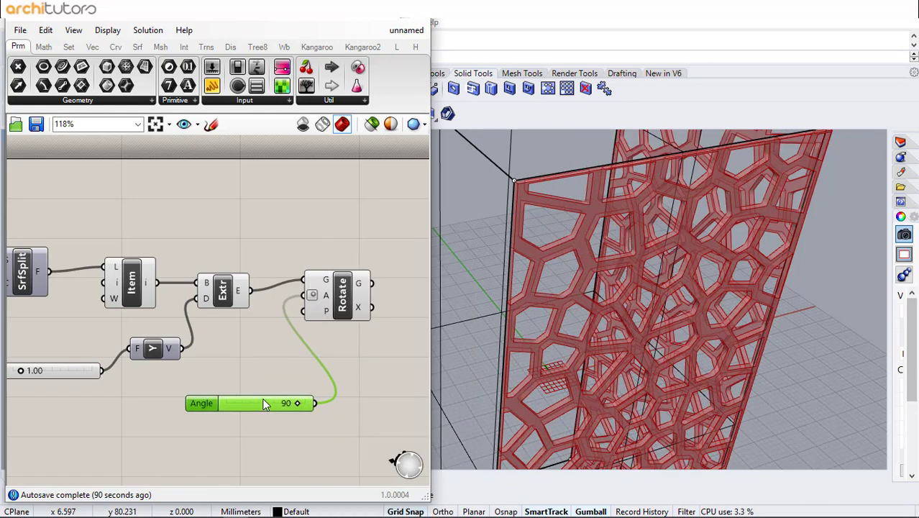
scroll(723, 316, down, 7)
right_drag(602, 258, 547, 256)
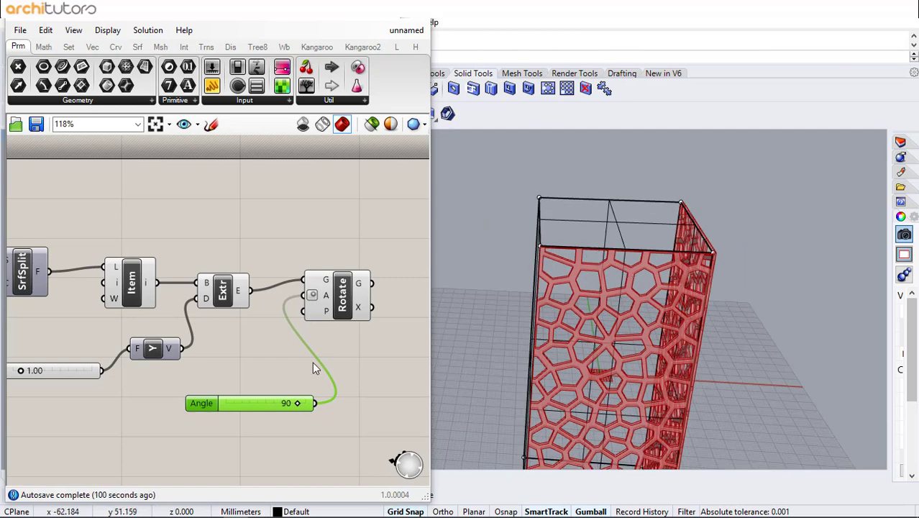
Disconnect the slider from Rotate's angle input and connect a new Series component there instead
right_click(312, 296)
mouse_move(422, 285)
click(495, 287)
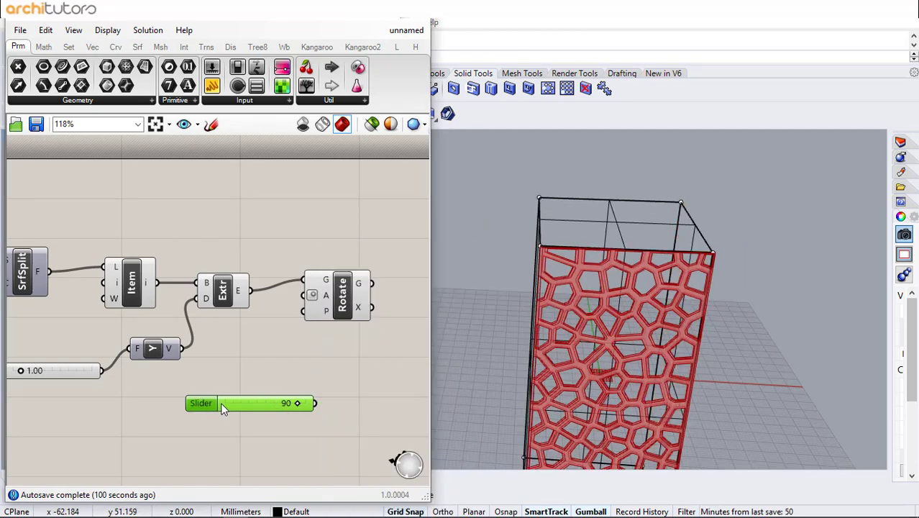
drag(360, 287, 396, 295)
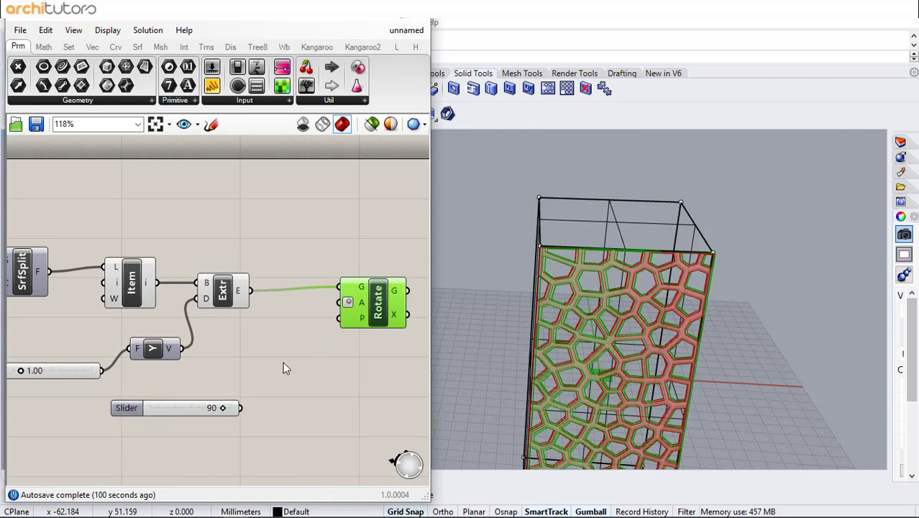
double_click(283, 362)
text(seri)
click(276, 338)
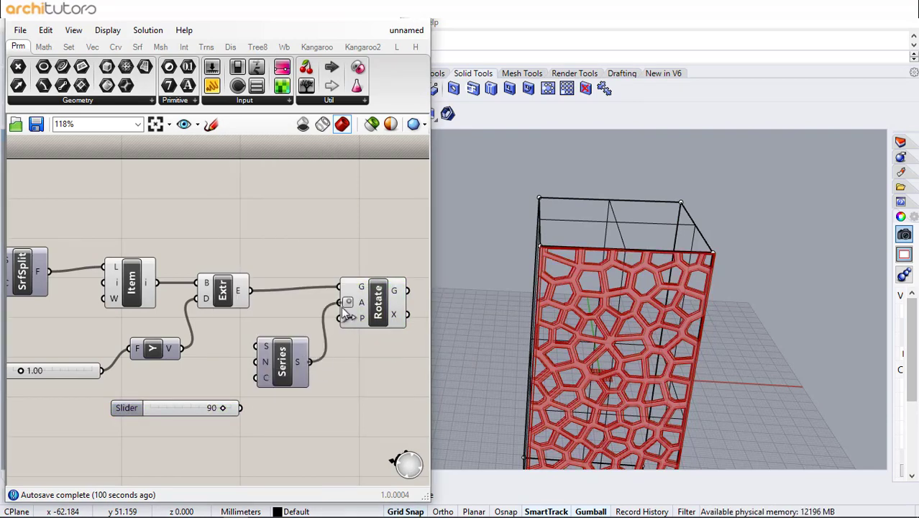
drag(281, 362, 297, 380)
scroll(275, 331, up, 2)
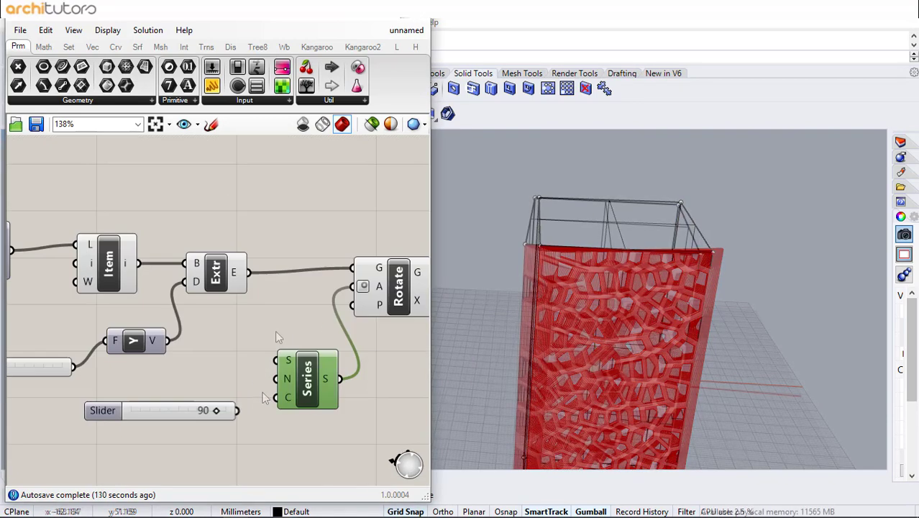
Drive the Series count with a new slider set to 4 and its step with the existing 90 slider
click(275, 330)
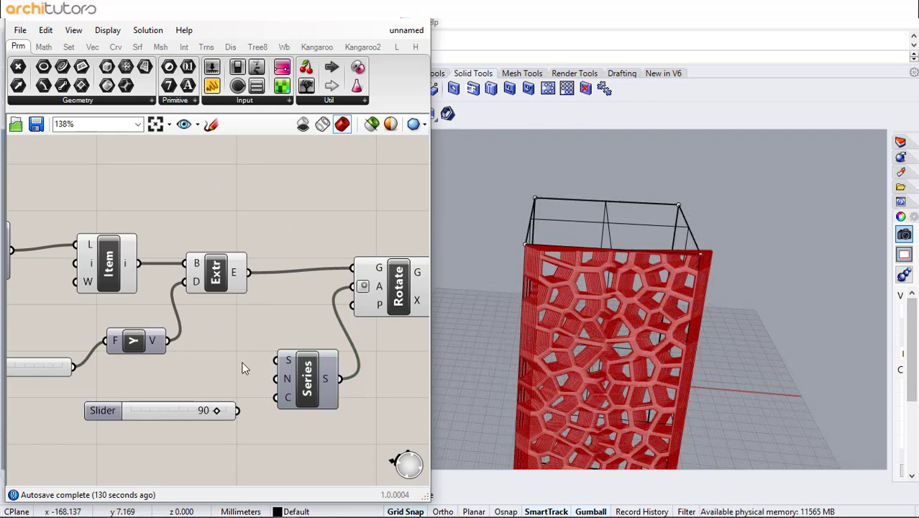
double_click(189, 431)
text(3)
key(Return)
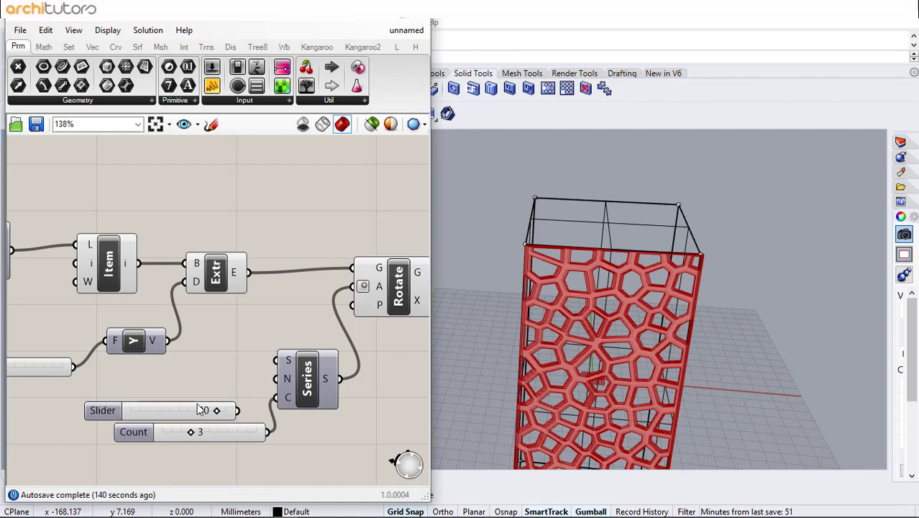
drag(188, 415, 277, 379)
right_drag(633, 316, 688, 283)
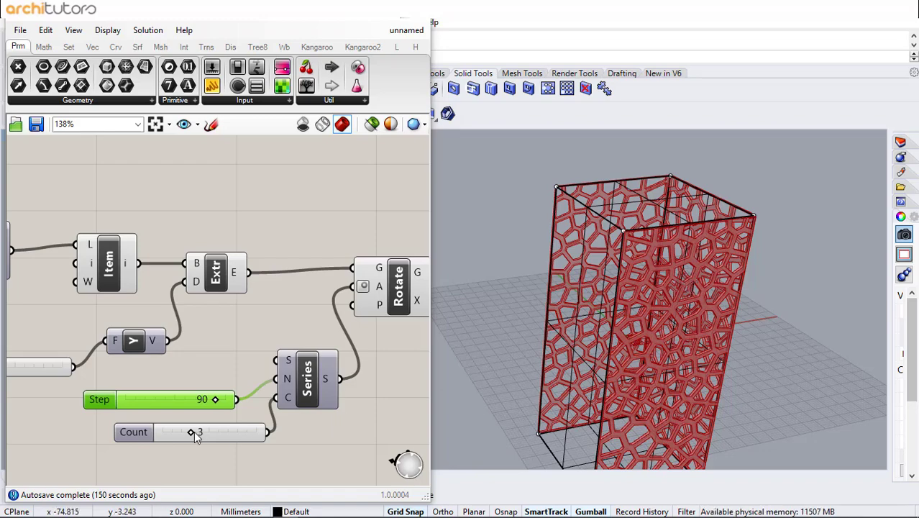
drag(192, 431, 200, 431)
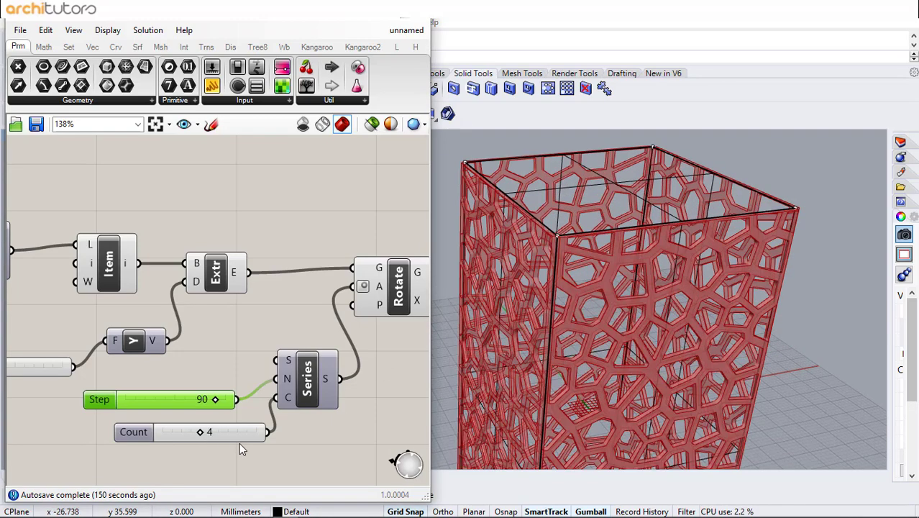
Turn off the preview of the components feeding Rotate, including List Item and Extrude, leaving Rotate's preview on
click(377, 280)
scroll(303, 210, down, 4)
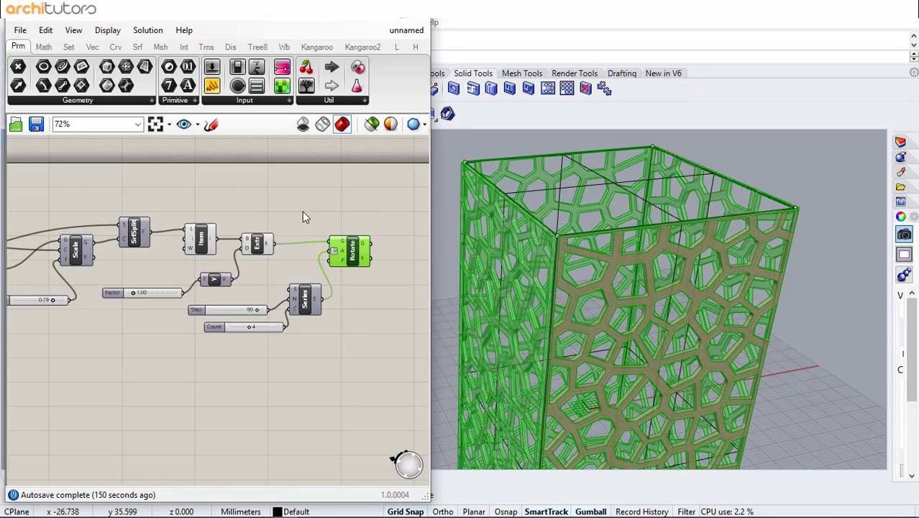
drag(298, 199, 112, 394)
middle_click(199, 366)
click(244, 325)
click(305, 370)
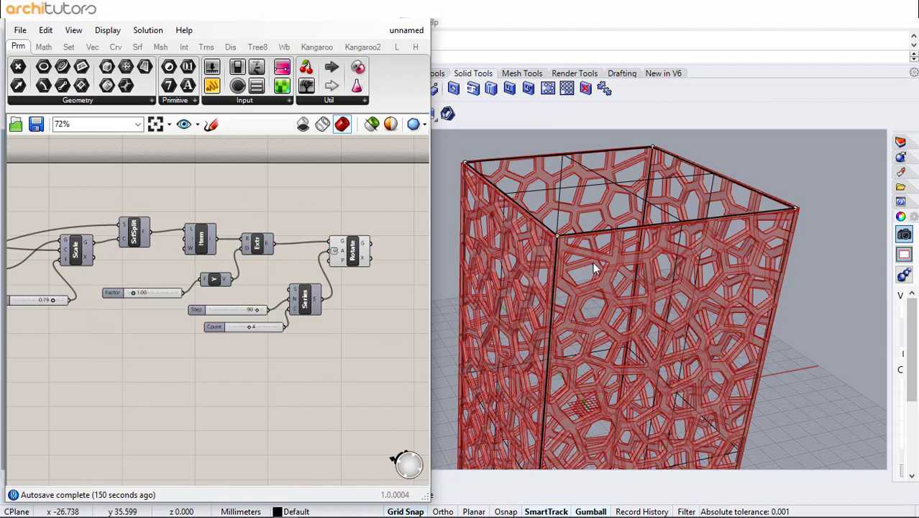
right_drag(625, 256, 637, 280)
scroll(639, 289, up, 6)
scroll(644, 298, down, 6)
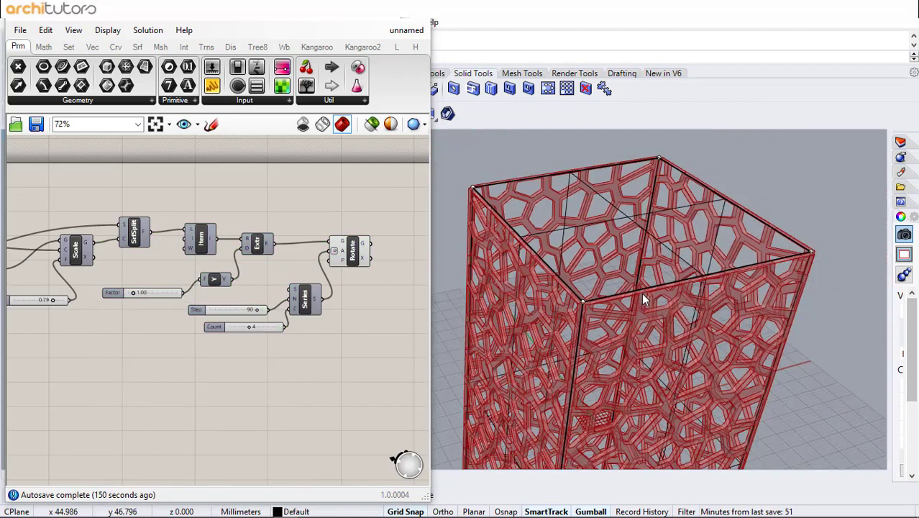
Bake the Rotate component's geometry to the Default layer with the default attributes
click(353, 253)
scroll(230, 260, up, 3)
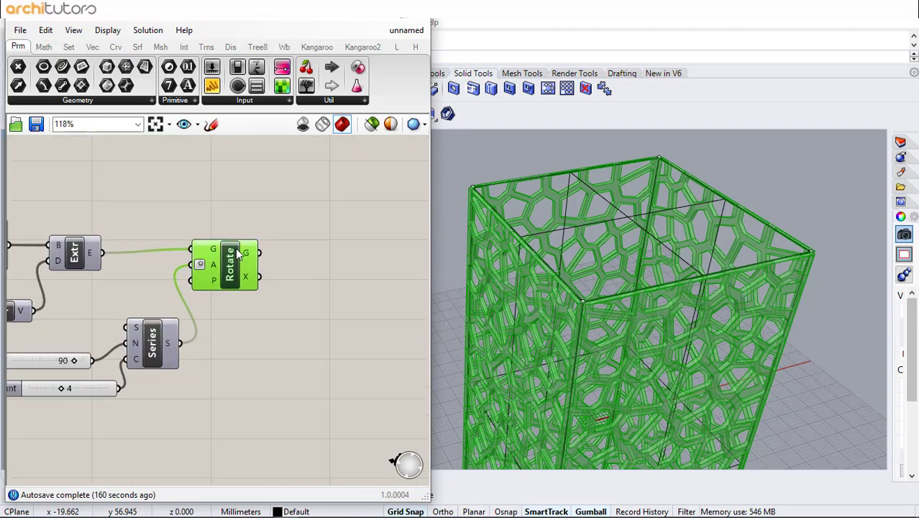
right_click(238, 252)
click(270, 304)
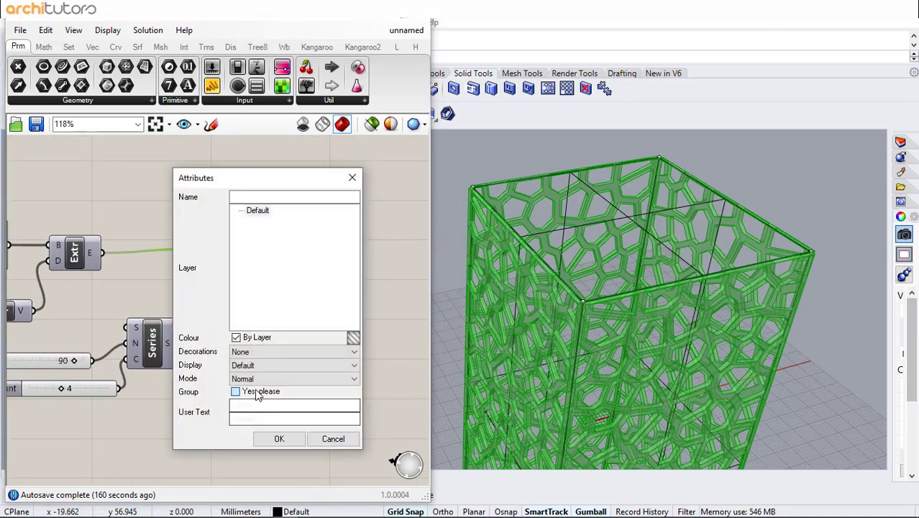
click(276, 439)
click(319, 347)
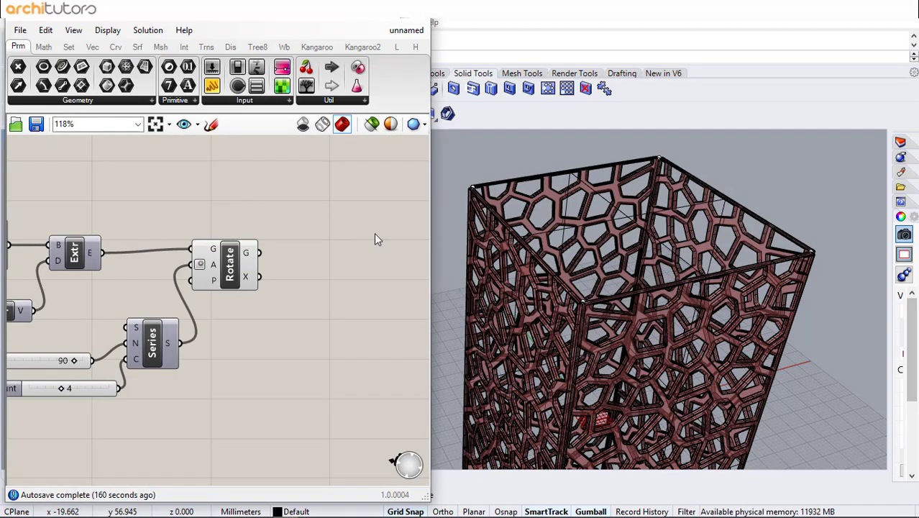
Hide the Grasshopper window and set the Perspective viewport to Rendered display mode in Rhino
click(415, 12)
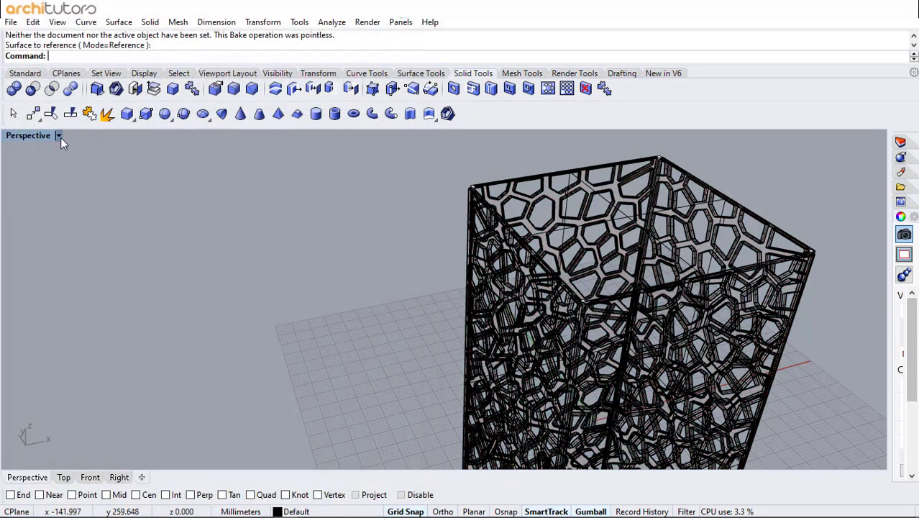
click(60, 137)
click(101, 131)
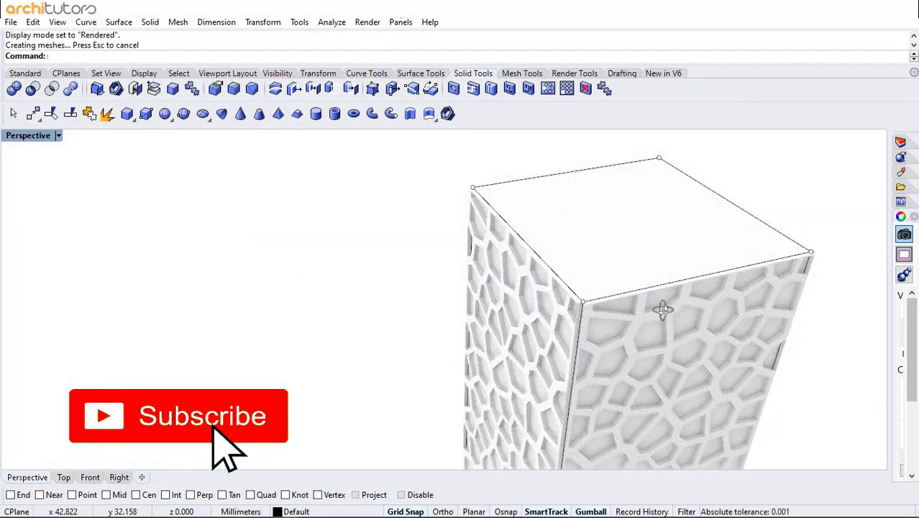
Examine the rendered Voronoi facade on all sides of the tower, from close-up and from a distance
right_drag(663, 310, 651, 229)
scroll(511, 202, down, 7)
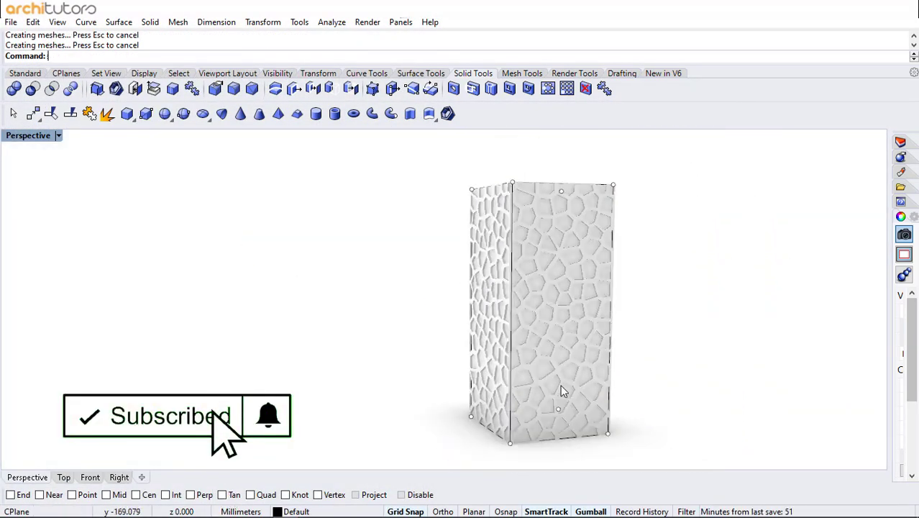
scroll(565, 386, up, 4)
right_drag(569, 384, 494, 386)
scroll(497, 386, down, 3)
right_drag(592, 360, 588, 264)
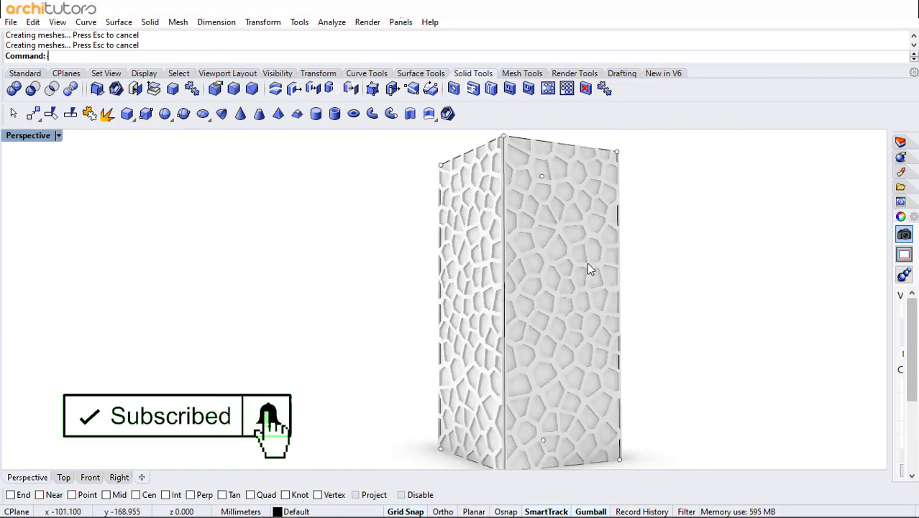
right_drag(548, 317, 316, 305)
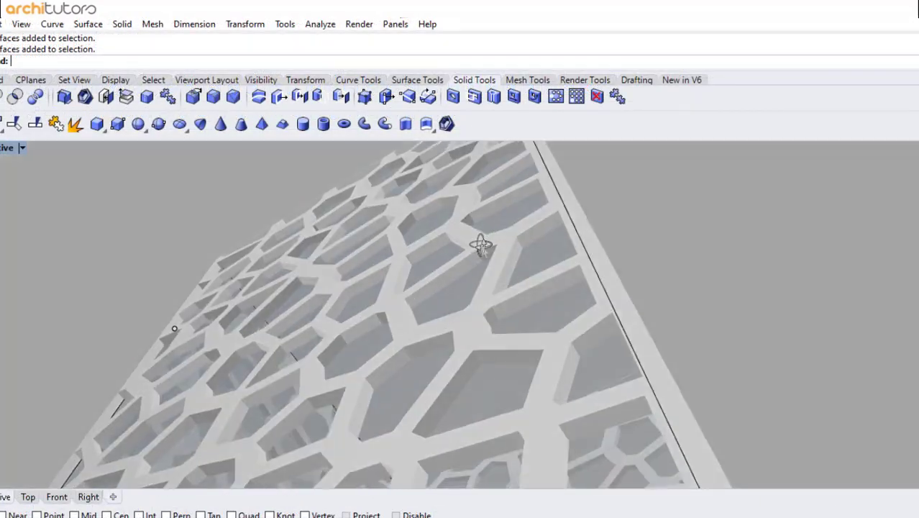
scroll(480, 244, down, 2)
right_drag(481, 246, 498, 460)
scroll(500, 302, down, 8)
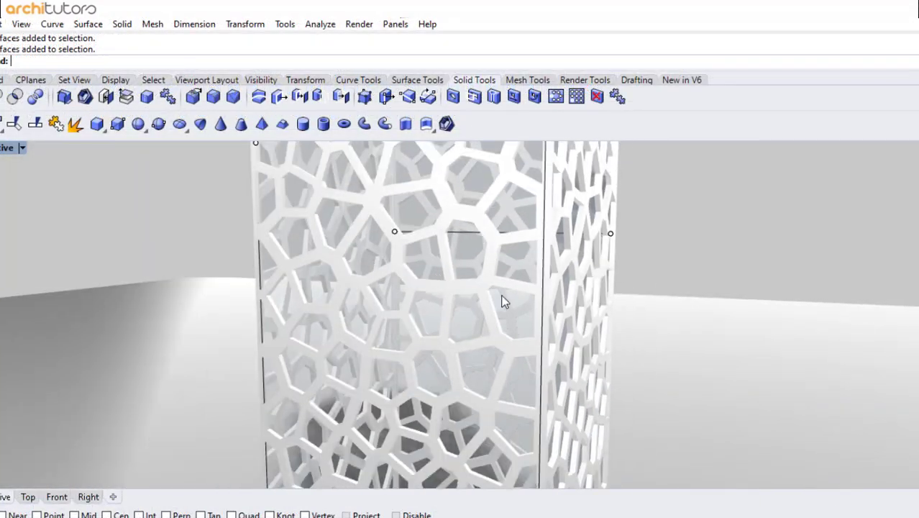
scroll(492, 336, down, 3)
right_drag(492, 336, 520, 350)
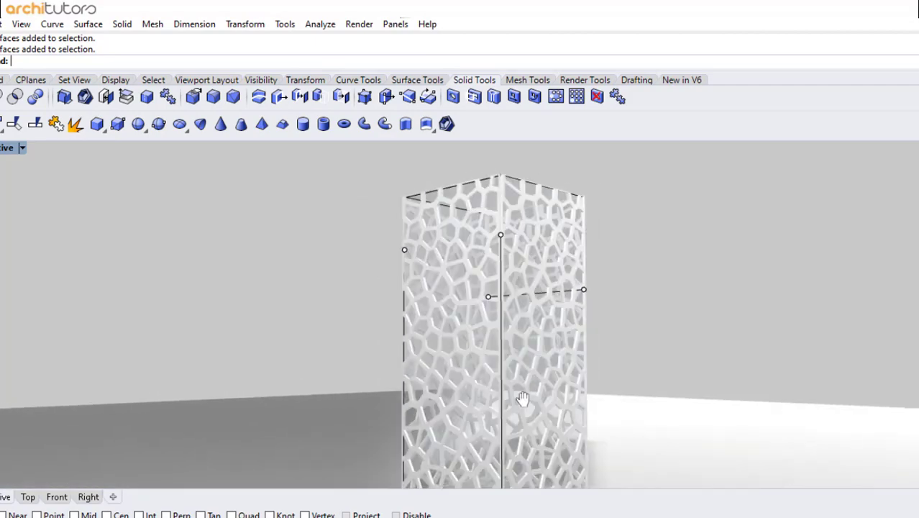